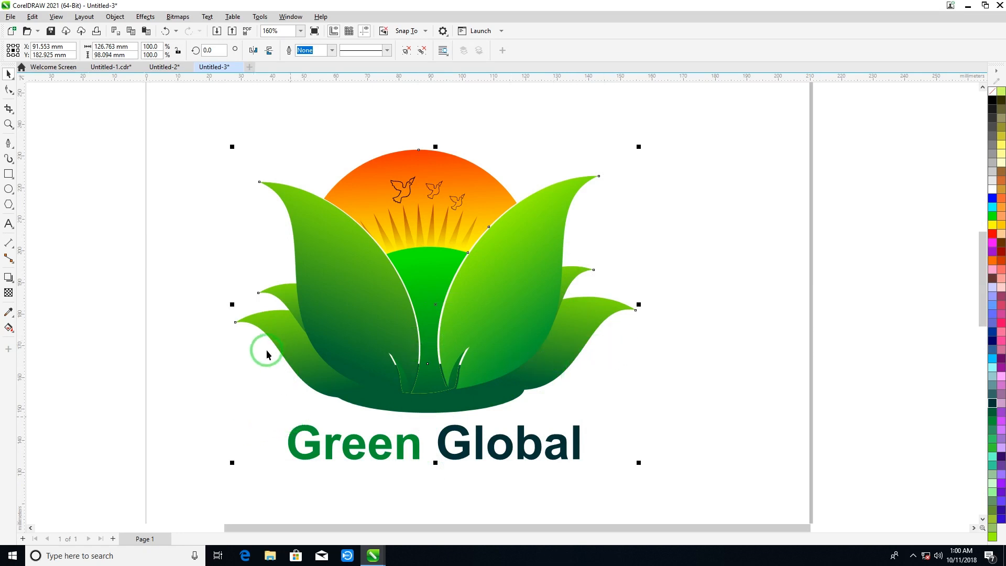
Step: Scale the finished Green Global logo down to about 101 by 78 mm and reposition it toward the page's left side
left_click(207, 348)
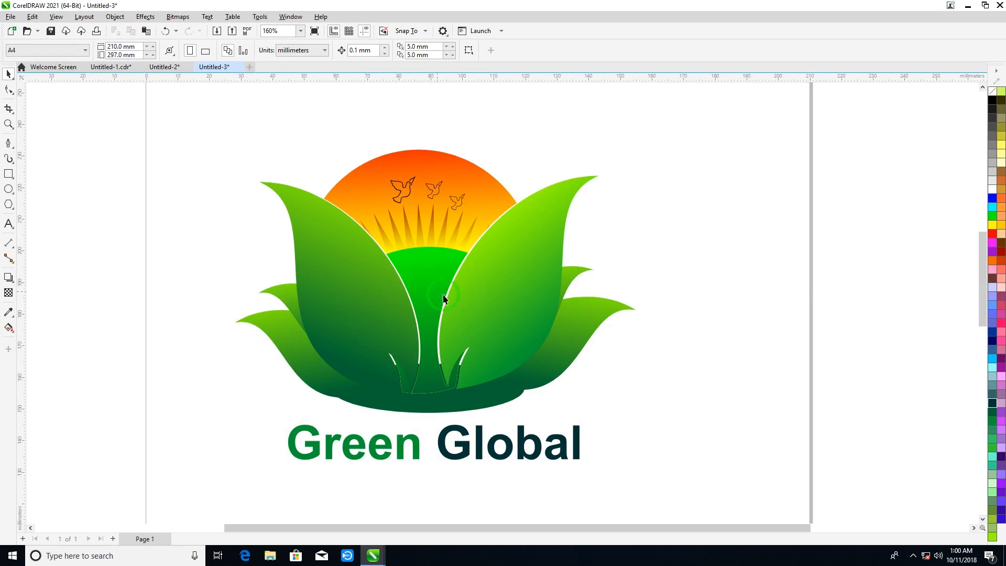
scroll(384, 347, "down", 2)
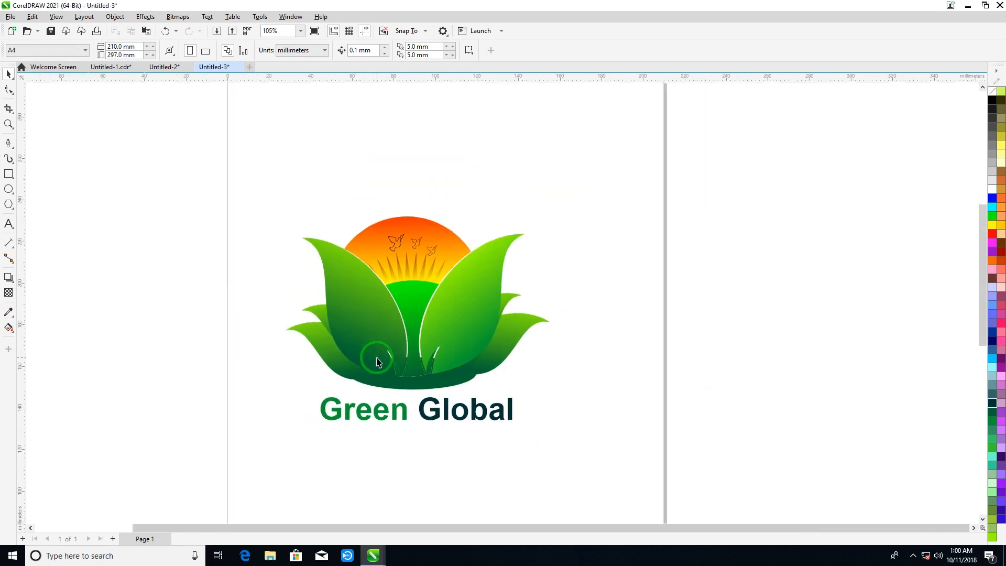
scroll(367, 335, "up", 1)
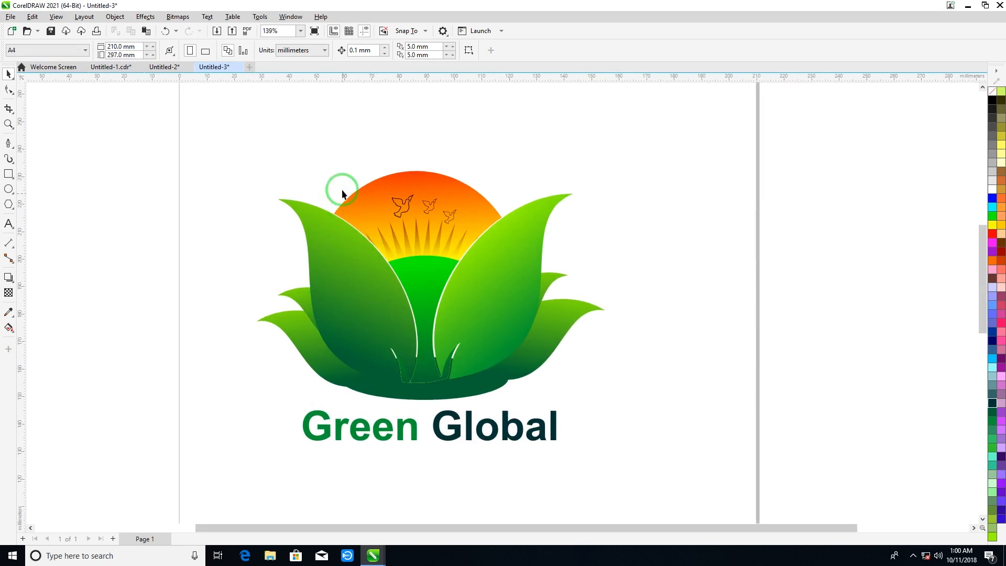
mouse_move(376, 299)
left_mouse_down()
mouse_move(292, 285)
mouse_move(418, 292)
mouse_move(394, 281)
mouse_move(375, 296)
left_mouse_up()
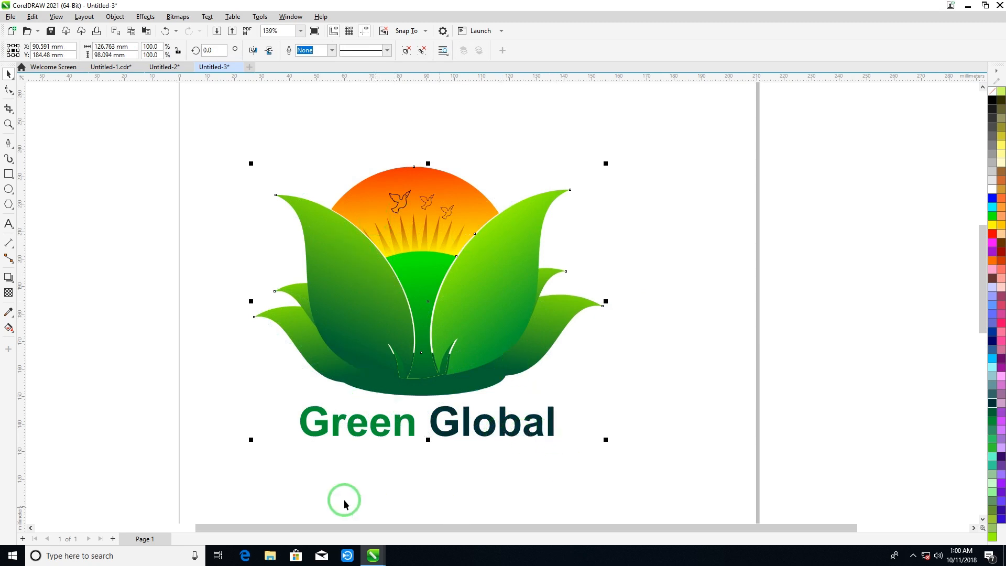
left_click_drag(339, 282, 325, 279)
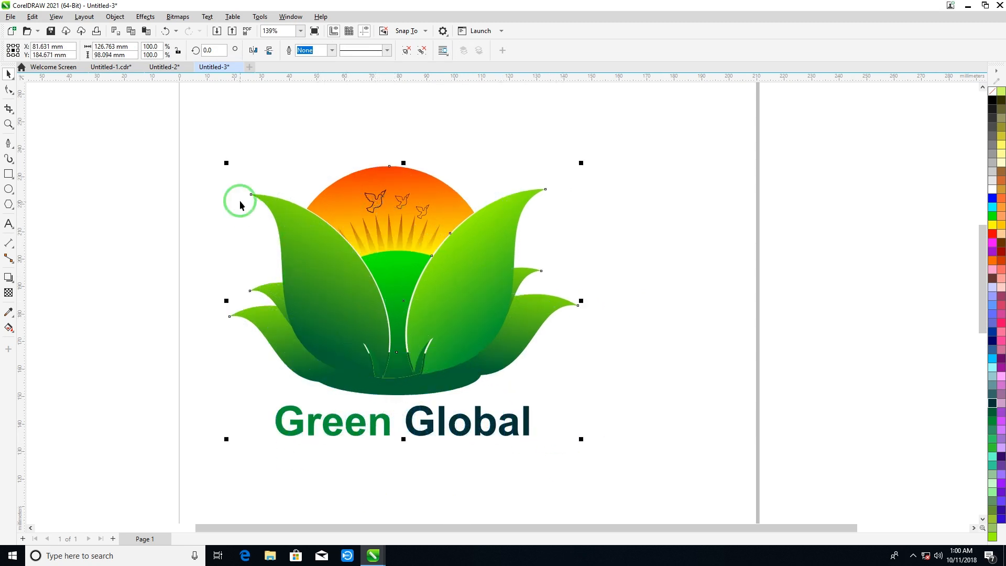
left_click_drag(226, 163, 349, 280)
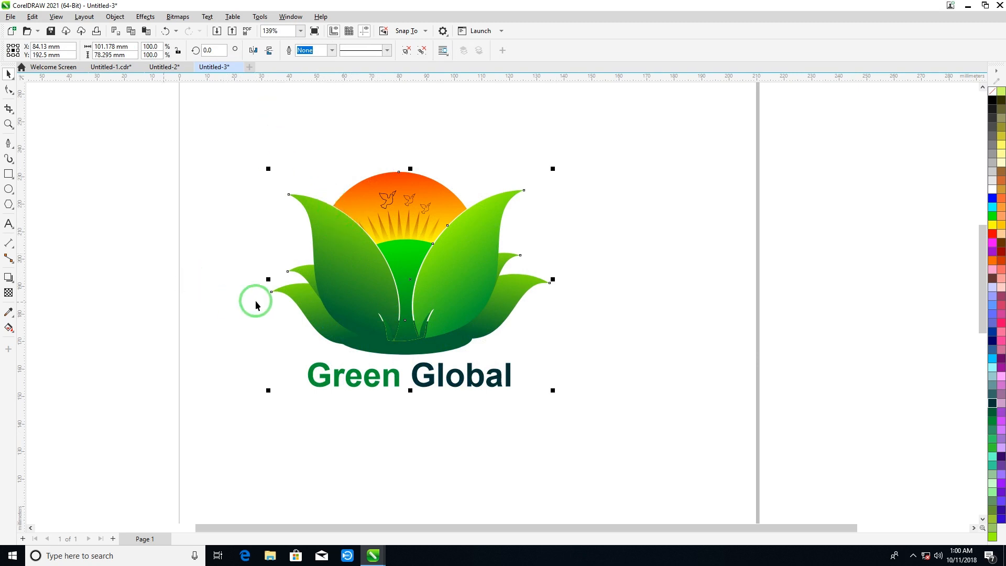
left_click_drag(383, 312, 342, 307)
left_click(516, 389)
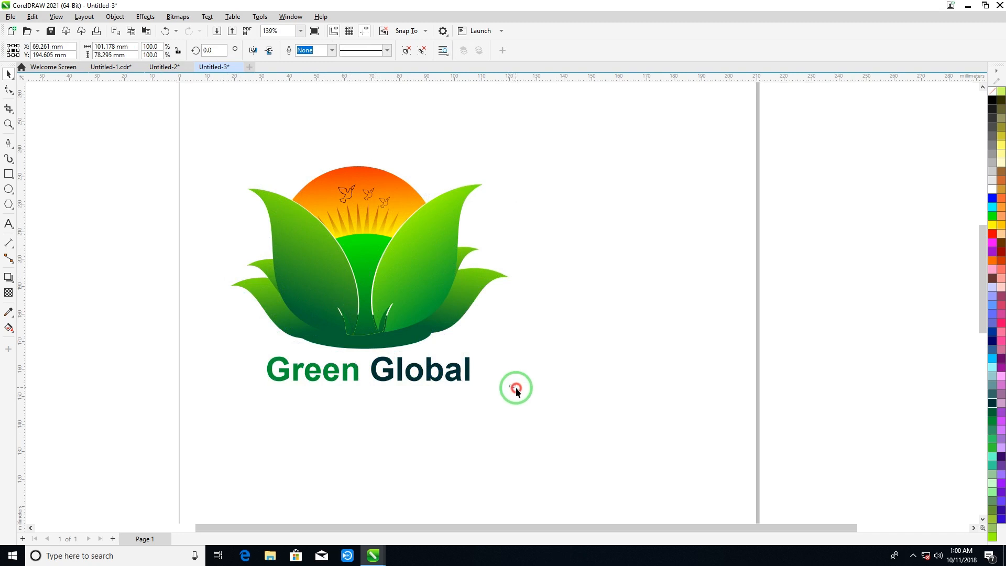
Step: Enlarge the logo to about 108 by 84 mm and adjust its position on the page
left_click(374, 308)
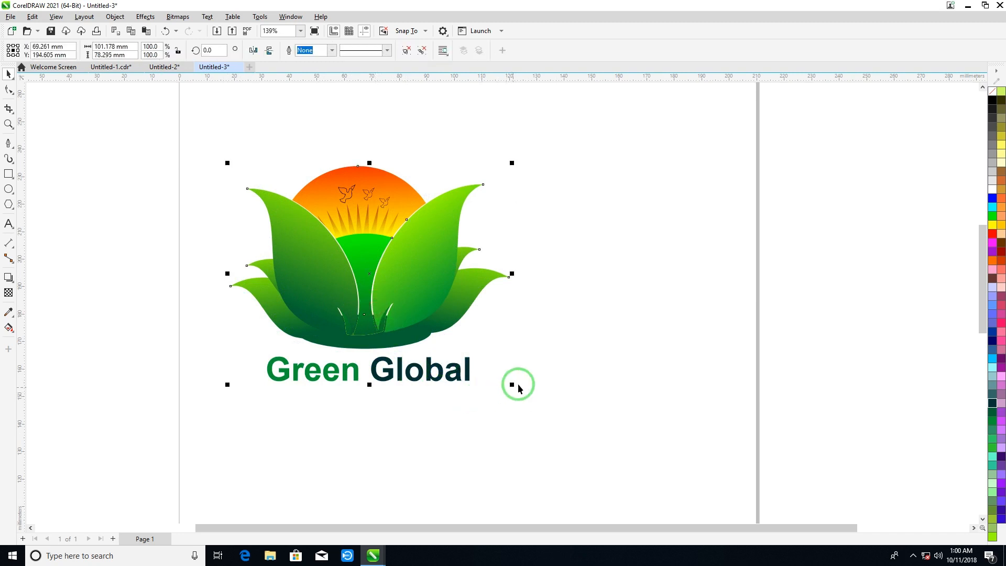
left_click_drag(514, 388, 553, 401)
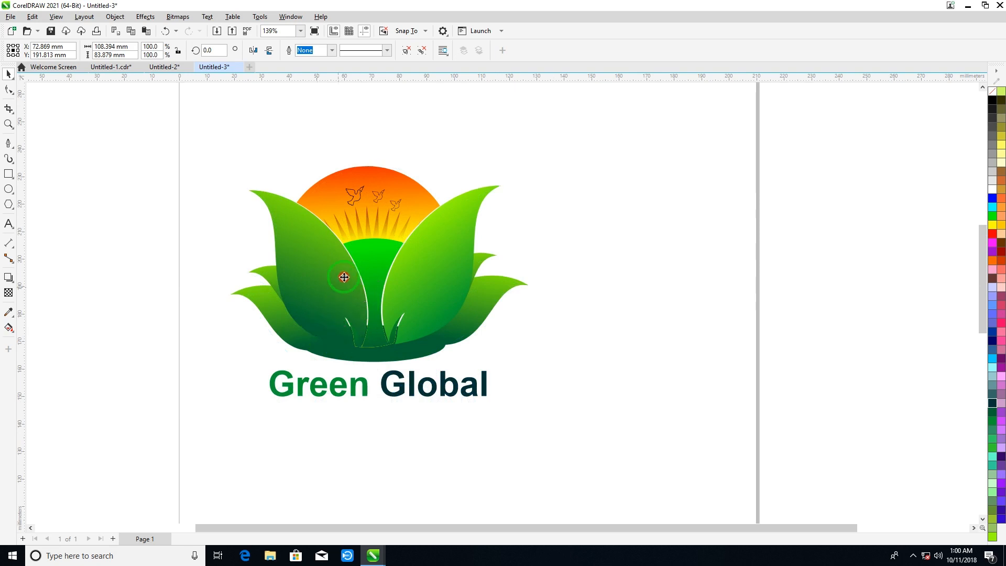
left_click_drag(344, 277, 355, 260)
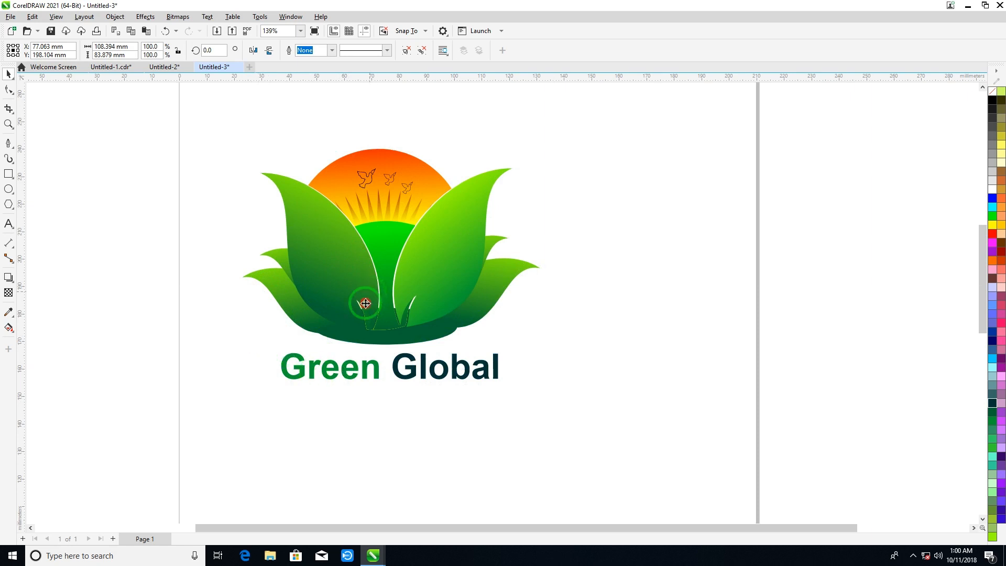
left_click_drag(365, 303, 359, 319)
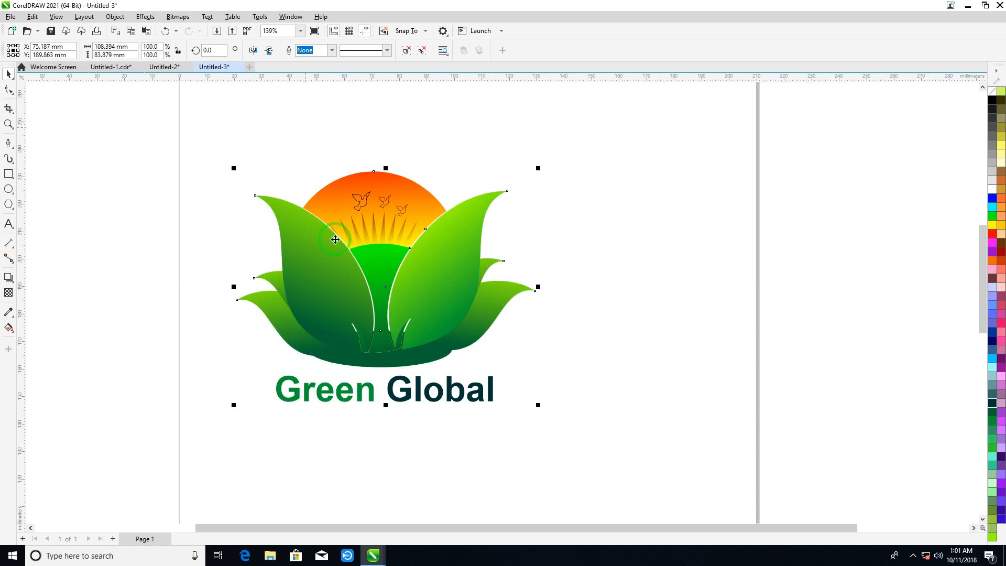
Step: Start a new document and draw a near-circular ellipse about 213 by 210 mm over the upper part of the page
left_click(249, 68)
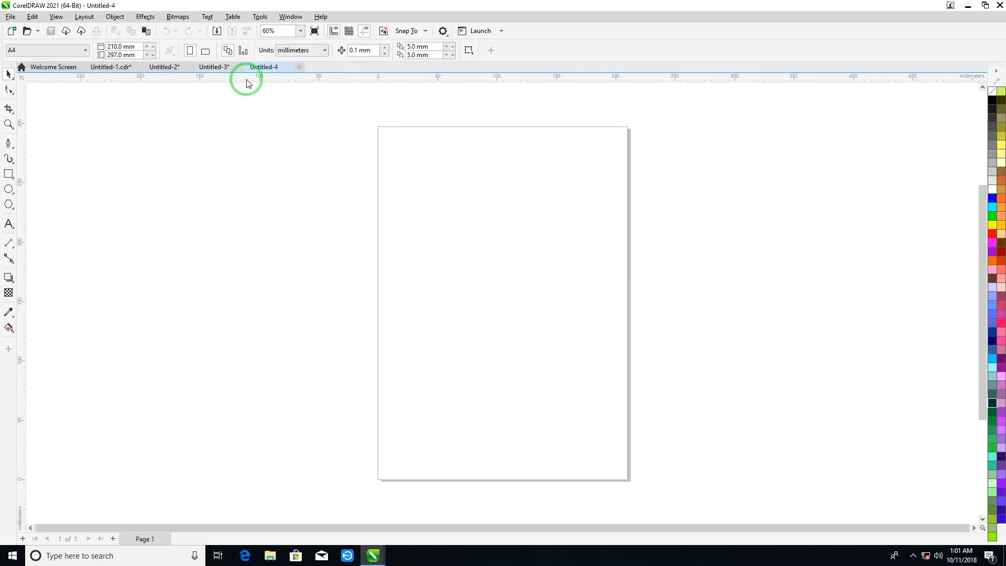
left_click(9, 188)
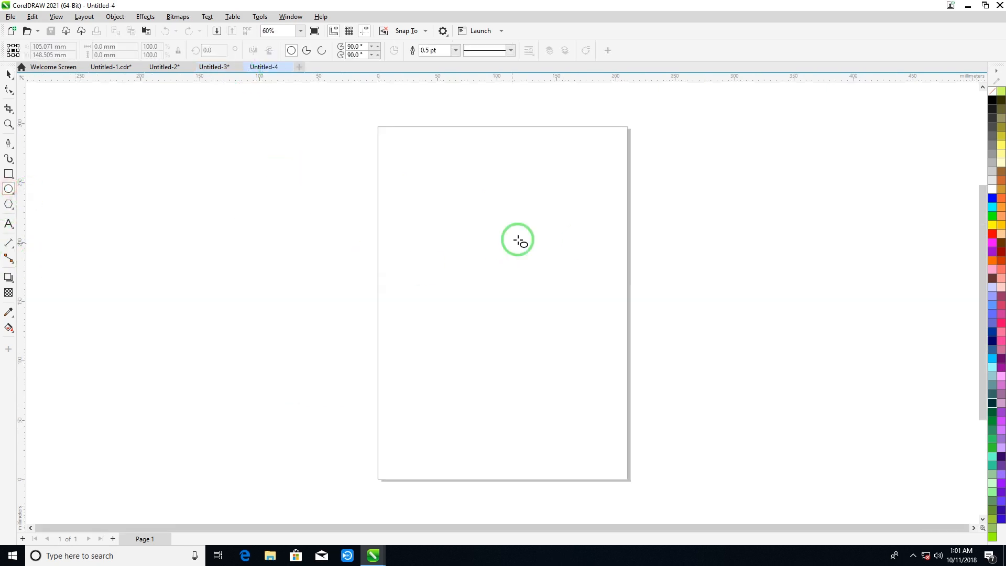
left_click_drag(455, 230, 577, 356)
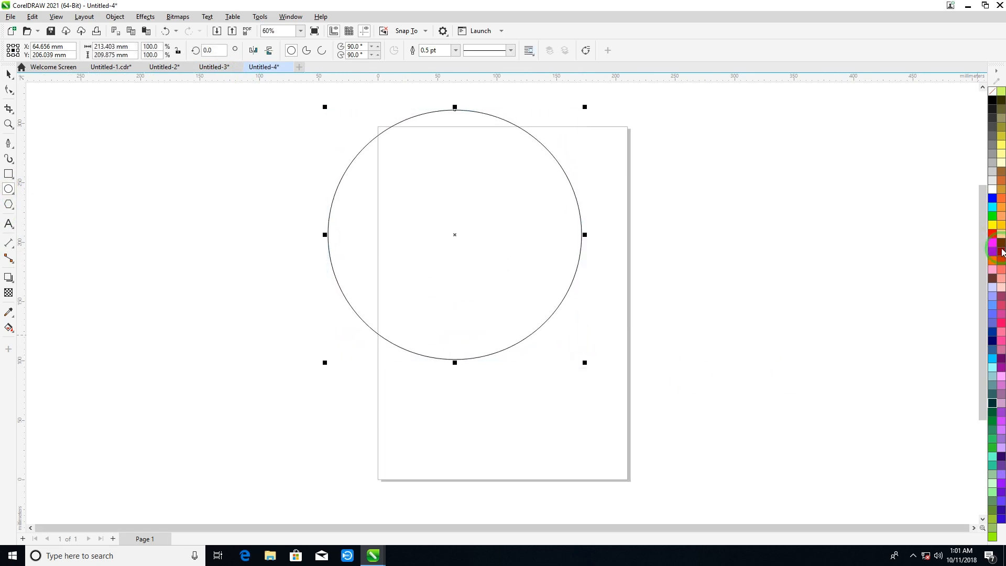
Step: Fill the circle with dark brown and move it down about 50 mm
left_click(1001, 244)
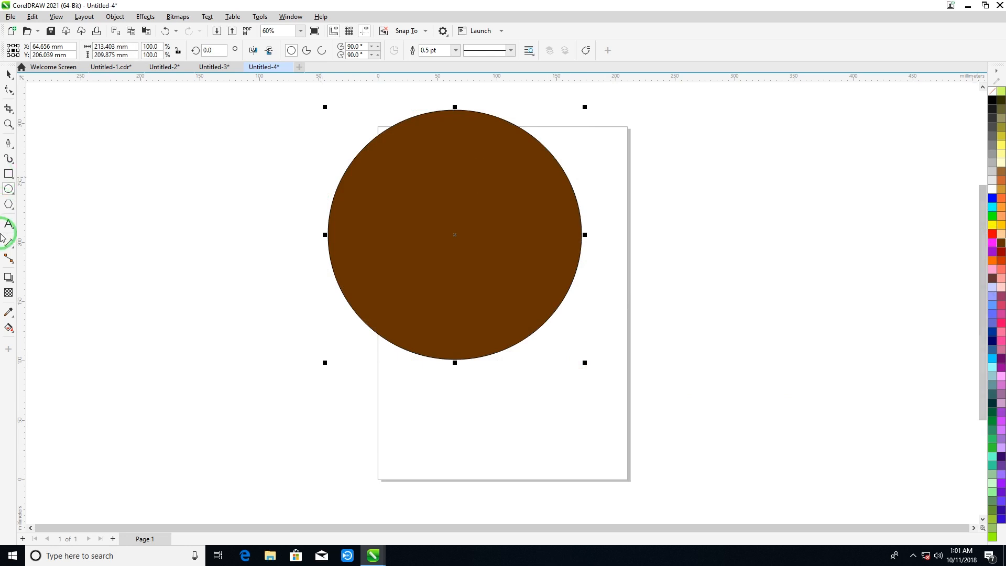
left_click(7, 77)
left_click(144, 189)
left_click_drag(455, 278, 453, 336)
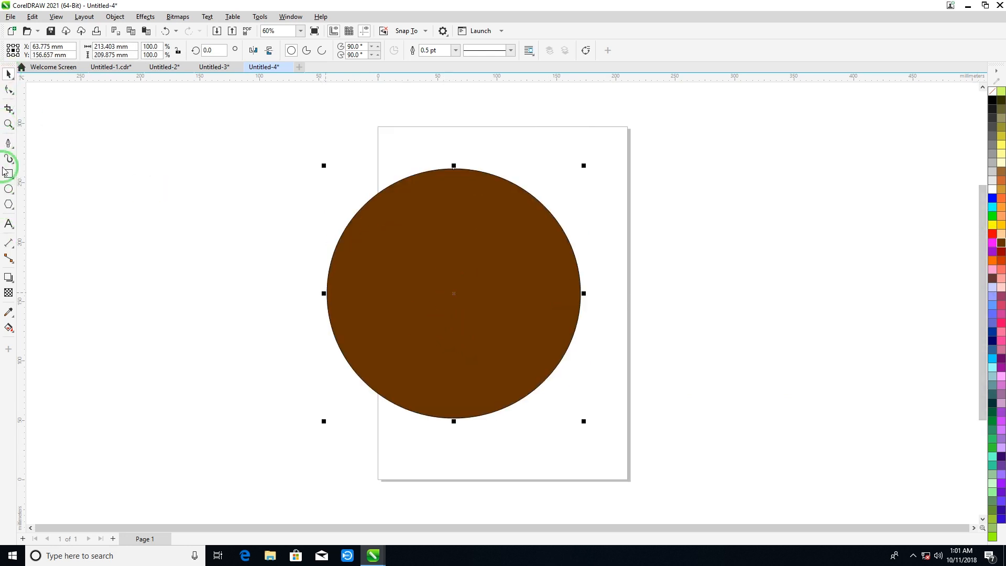
Step: Draw a closed four-point leaf outline about 124 by 215 mm with the Pen tool, from a tip outside the circle's upper left to its bottom edge
left_click(8, 143)
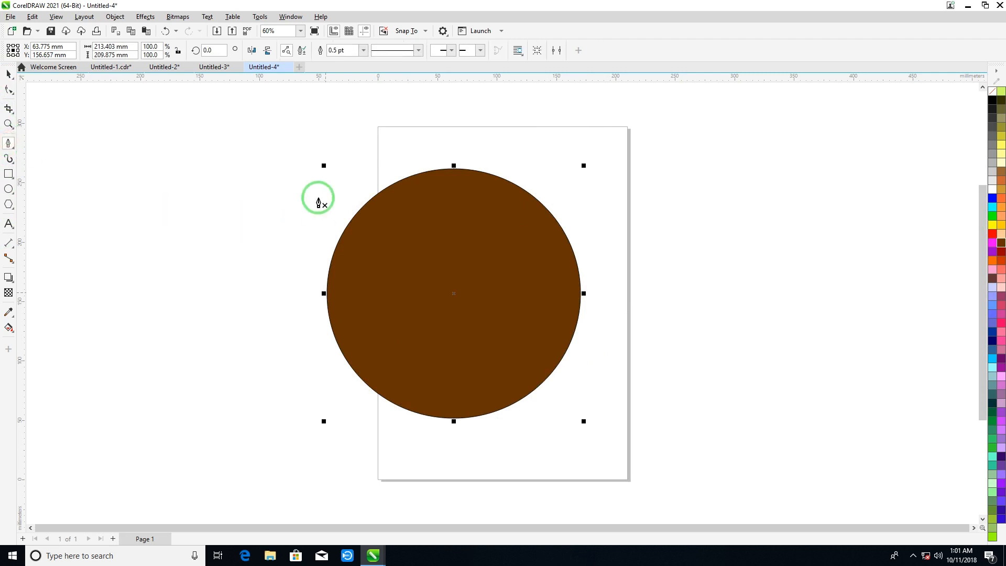
left_click(296, 180)
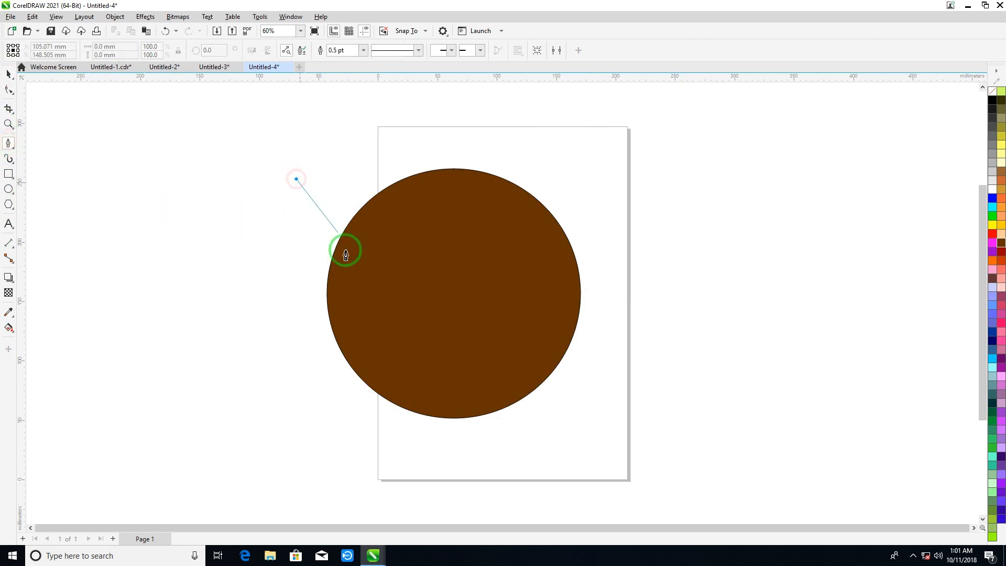
left_click(444, 418)
left_click(400, 402)
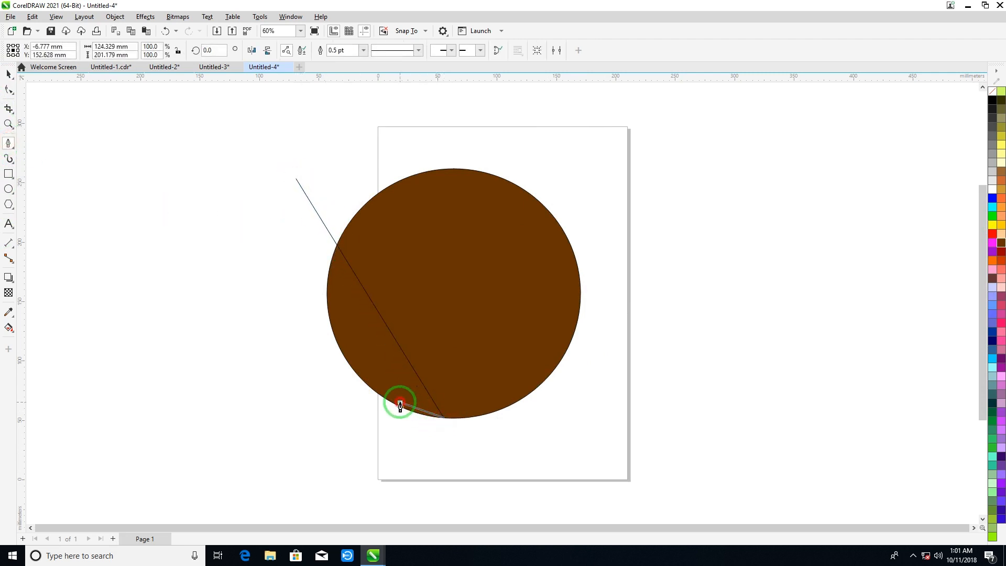
left_click(409, 435)
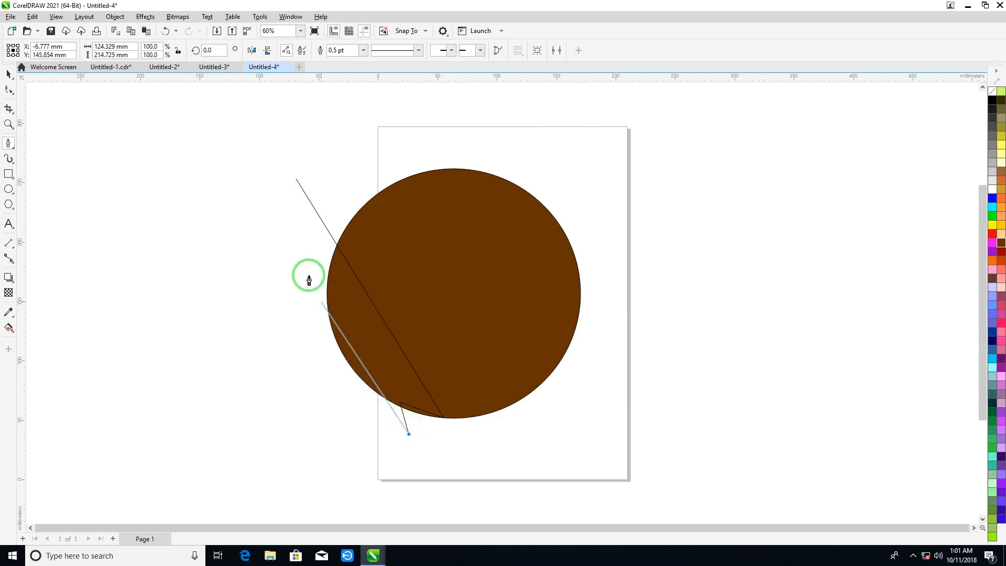
left_click(295, 180)
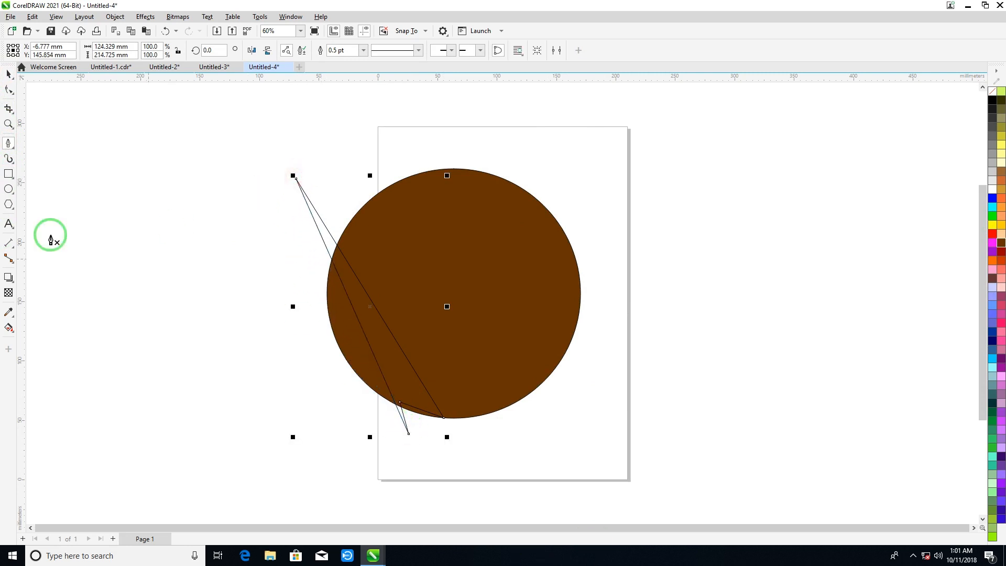
Step: Convert all segments of the leaf outline to curves with the Shape tool
left_click(9, 88)
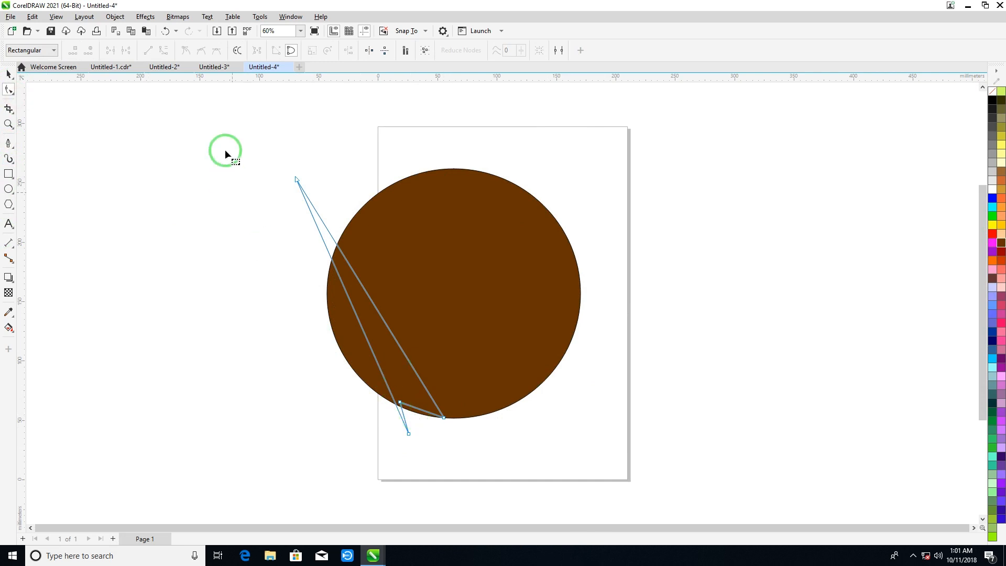
left_click_drag(225, 145, 462, 462)
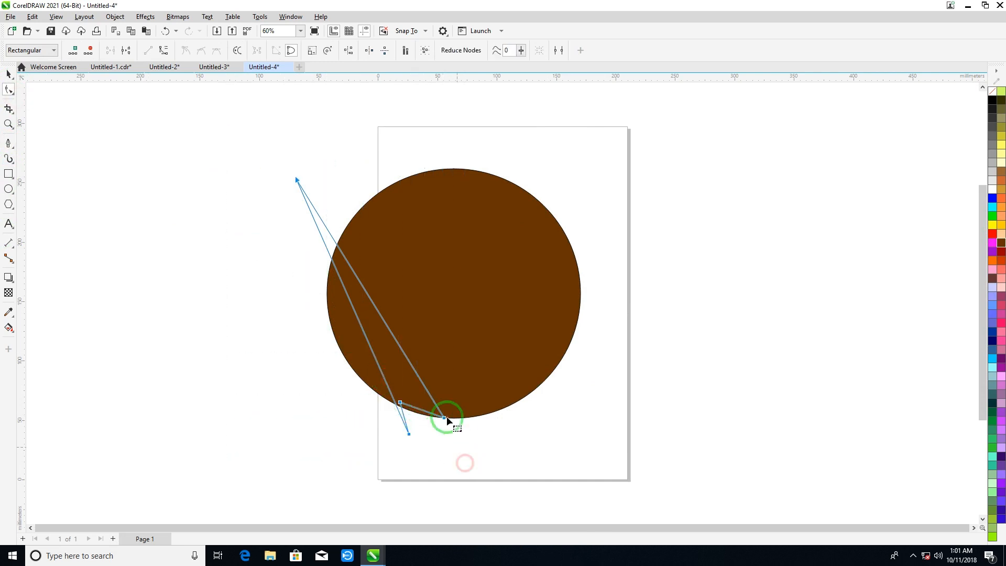
left_click(162, 50)
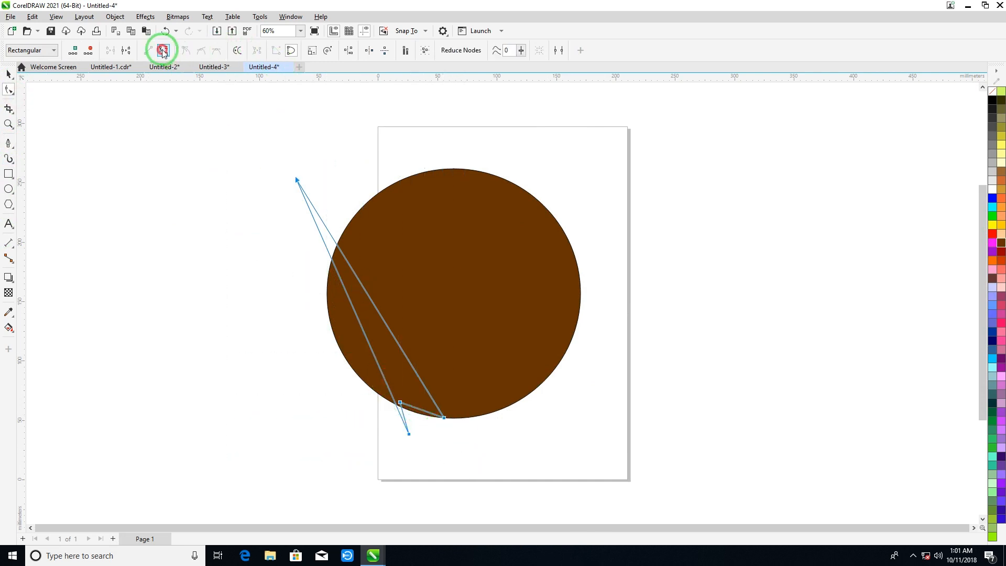
left_click(212, 243)
Step: Bow the leaf's right edge outward to the right and its left edge outward to the left
left_click(297, 180)
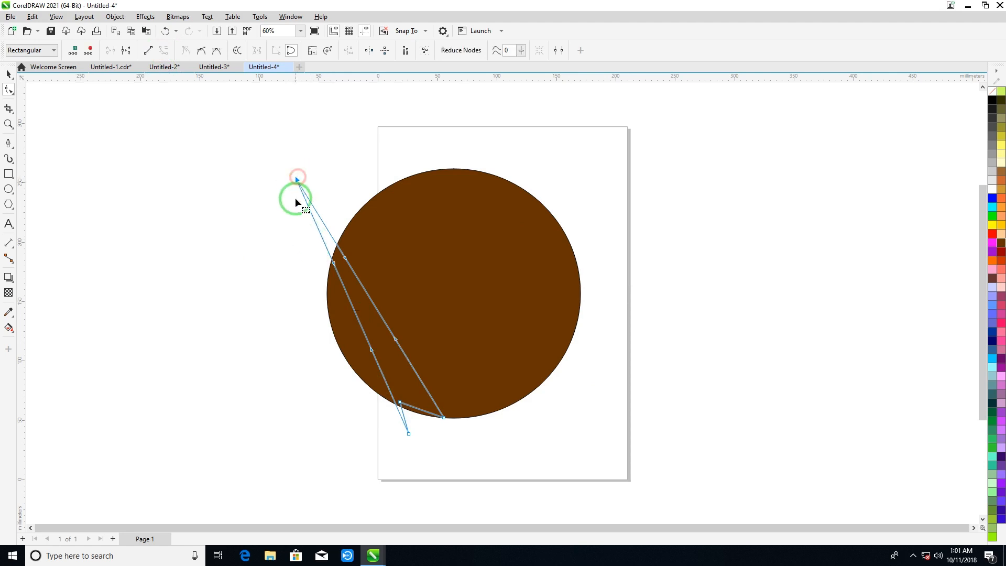
left_click_drag(367, 294, 404, 271)
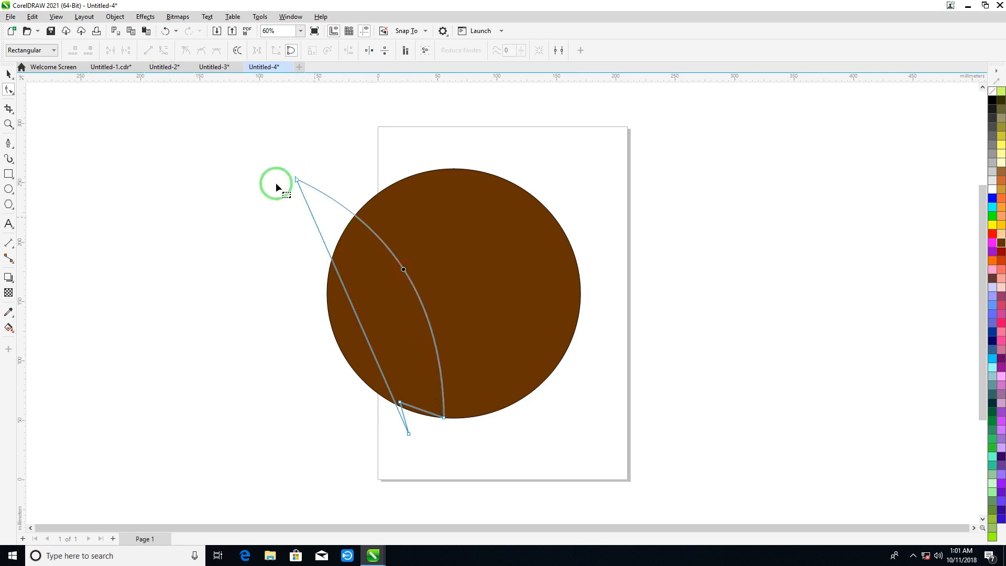
left_click(296, 180)
left_click(355, 308)
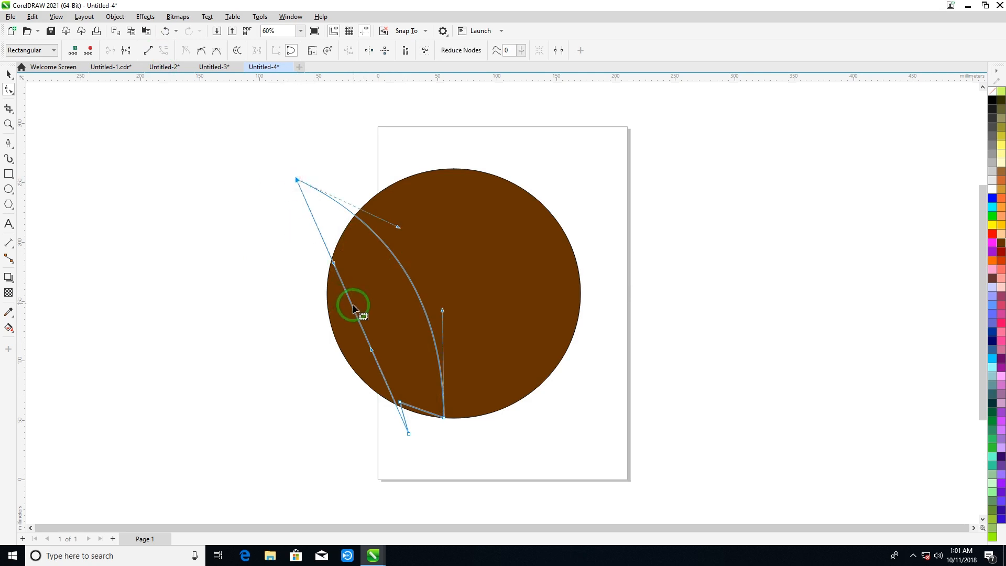
left_click(351, 309)
left_click(353, 309)
left_click(344, 308)
left_click_drag(355, 310, 319, 321)
left_click(286, 232)
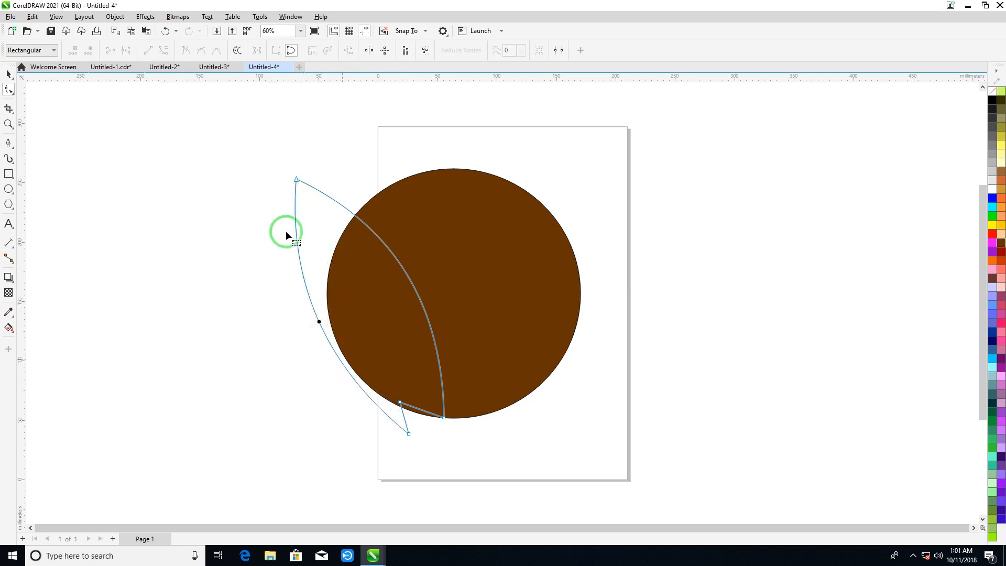
Step: Reshape the leaf's left edge into an S-curve with its end handles and move the tip slightly down and to the left
left_click(296, 180)
left_click_drag(286, 281, 390, 262)
left_click_drag(323, 365, 271, 365)
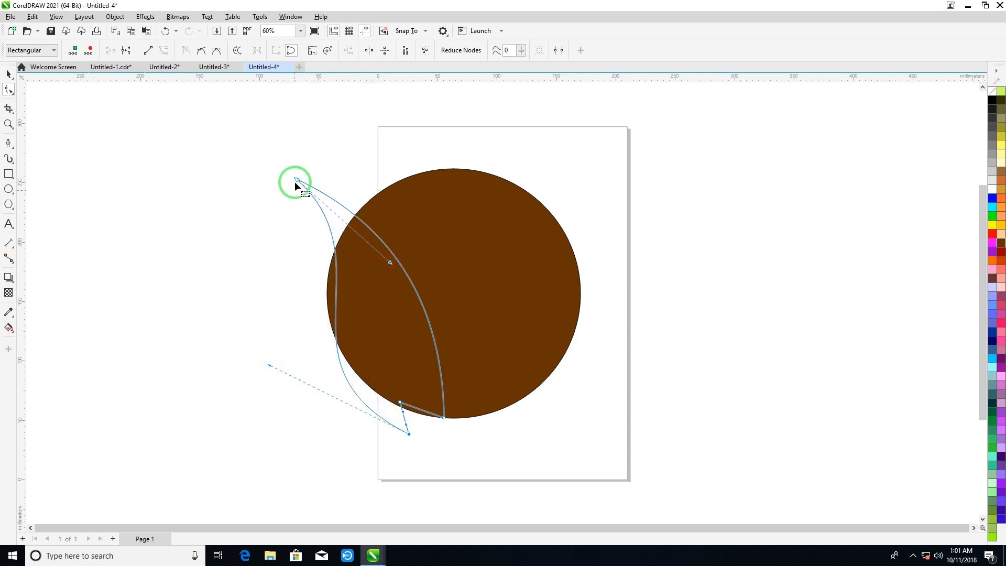
left_click_drag(295, 181, 274, 201)
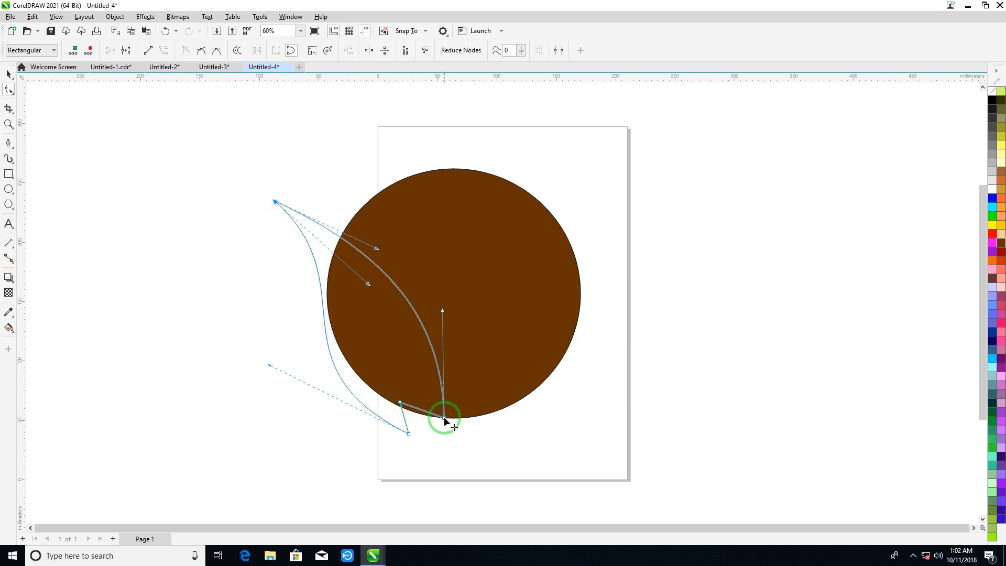
Step: Raise the leaf's notch point, shift both base points toward the circle's bottom, and flatten the left edge's curve where it meets the base
left_click_drag(444, 420, 410, 380)
left_click(427, 413)
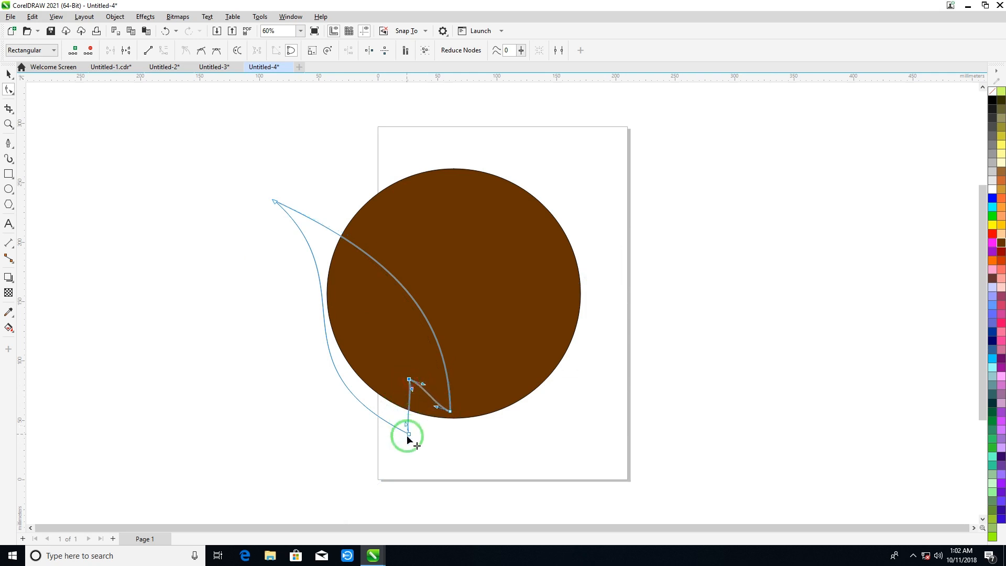
left_click_drag(408, 435, 432, 416)
left_click_drag(293, 348, 269, 410)
Step: Raise the upper curve handle at the leaf's tip so the right edge leaves the tip in a rounded arc
left_click(275, 200)
left_click_drag(371, 261, 332, 196)
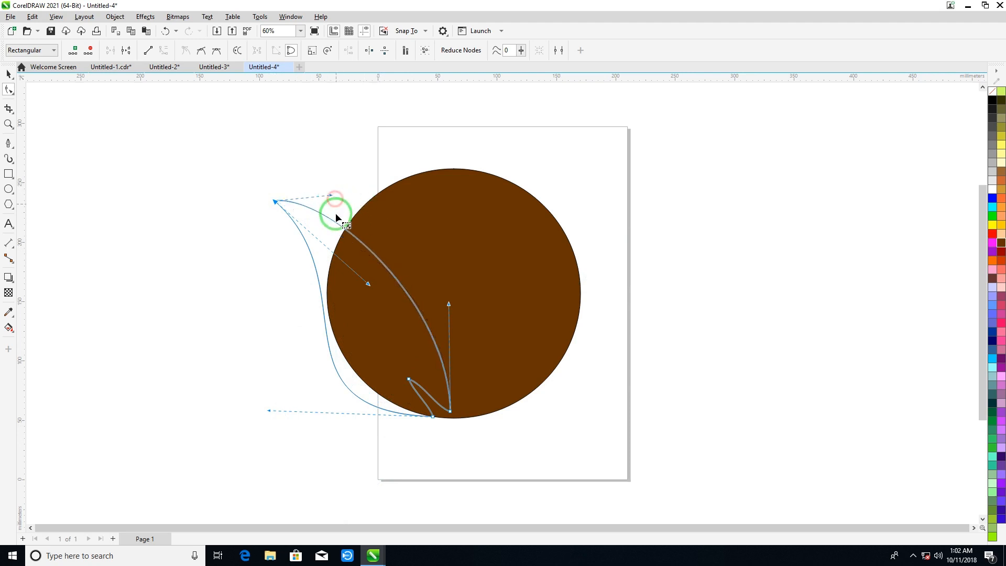
left_click(430, 429)
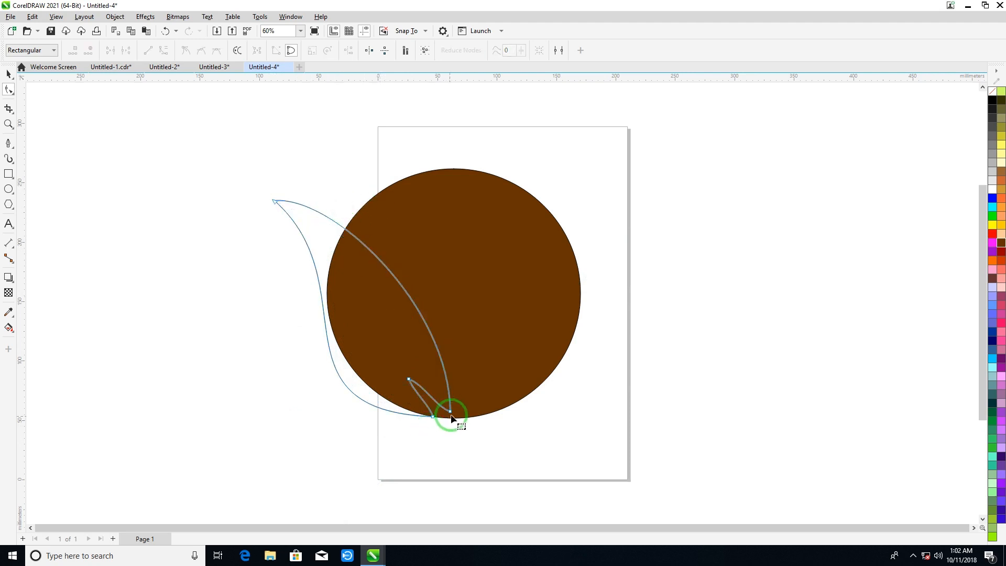
Step: Place the leaf's right base point on the circle's bottom edge, bulge the right edge slightly, and reshape the notch into a narrow curved blade
left_click_drag(450, 412, 454, 418)
mouse_move(452, 308)
left_mouse_down()
mouse_move(497, 308)
mouse_move(468, 302)
left_mouse_up()
left_click(415, 378)
left_click_drag(409, 380, 437, 375)
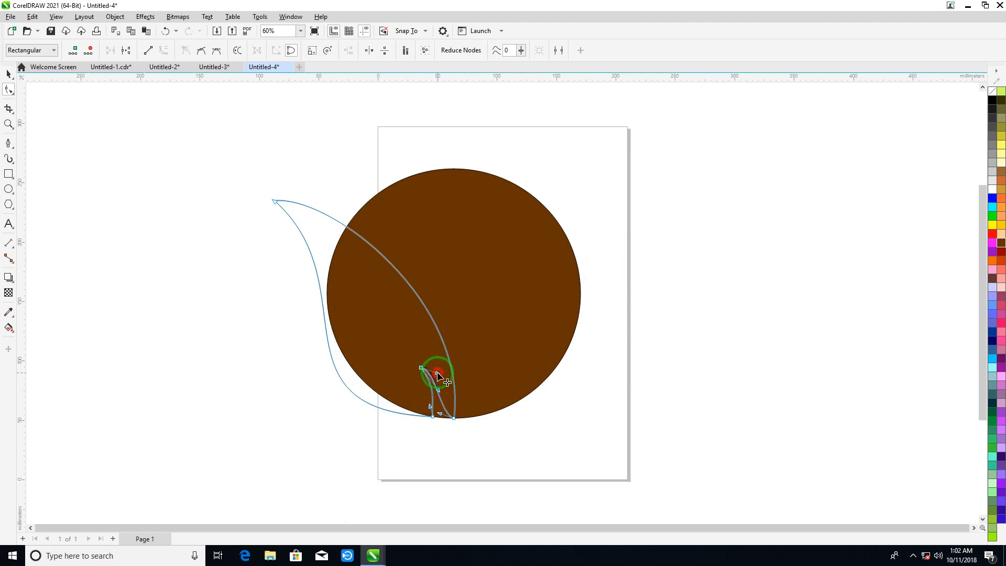
left_click(269, 200)
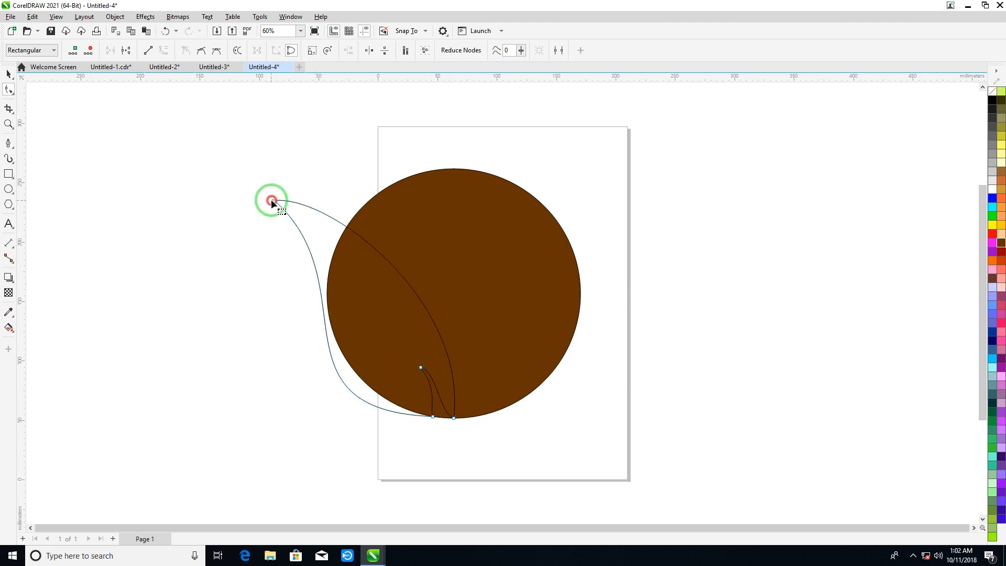
Step: Curl the leaf's tip into a rounded hook using its two curve handles and fill the leaf with bright green
left_click(274, 200)
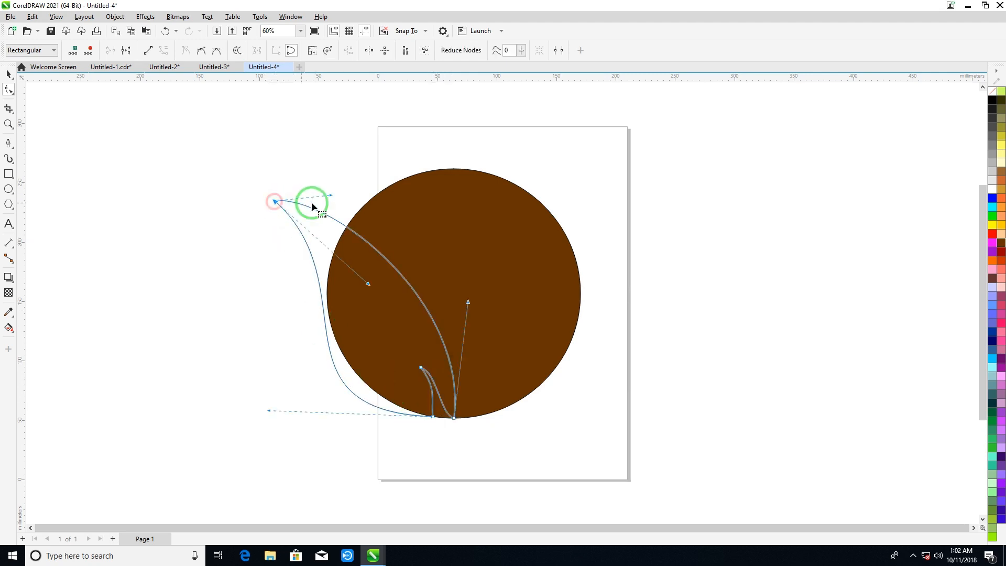
left_click_drag(333, 194, 317, 180)
left_click_drag(367, 289, 327, 193)
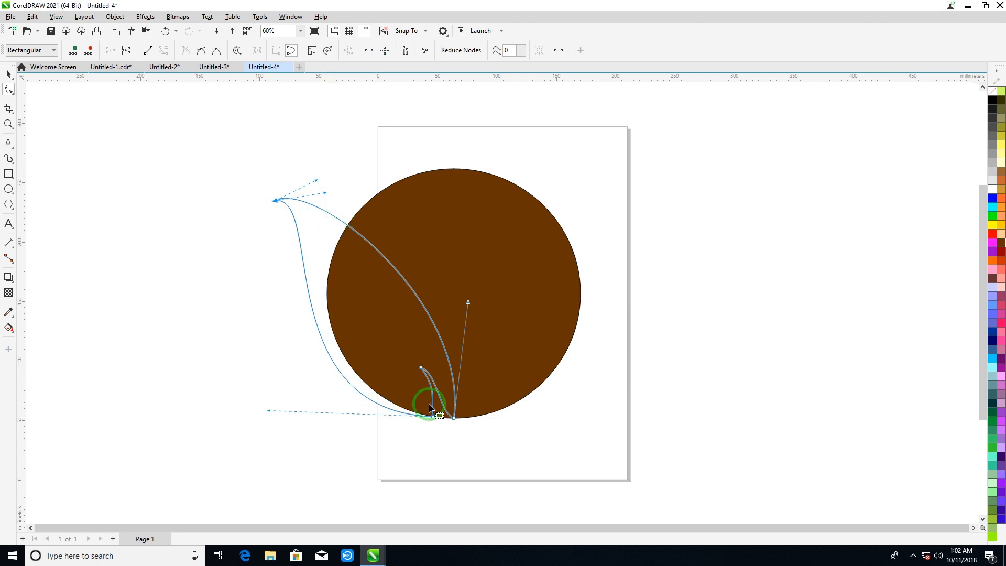
left_click(992, 414)
left_click(995, 445)
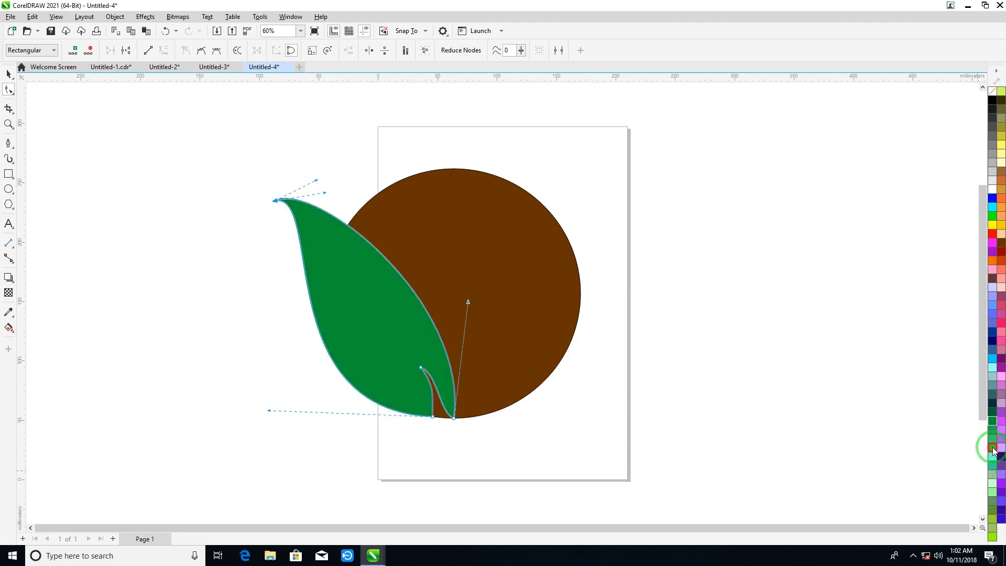
Step: Bulge the leaf's right edge outward and shift its right base point slightly up and to the left
left_click(471, 301)
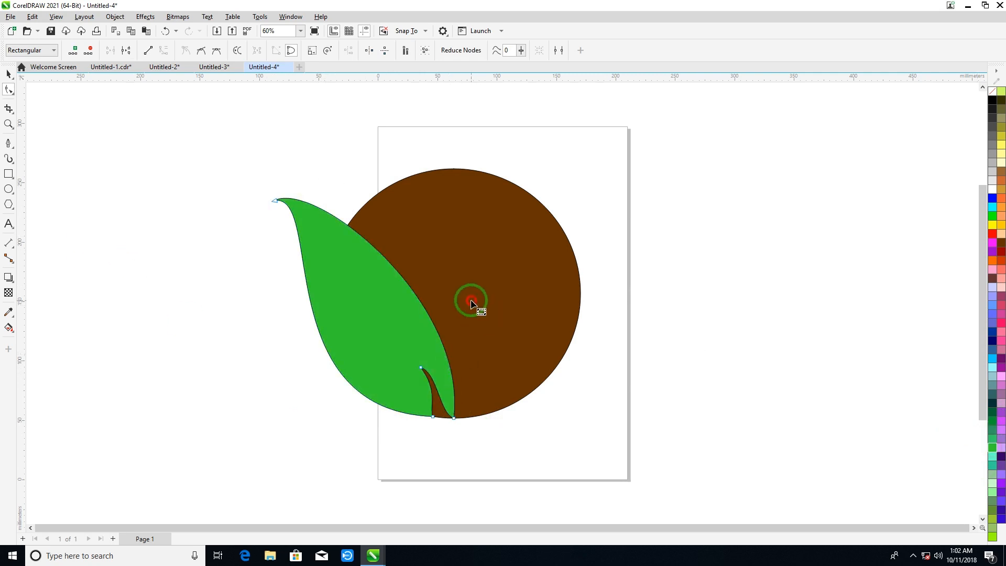
left_click(432, 361)
left_click(454, 418)
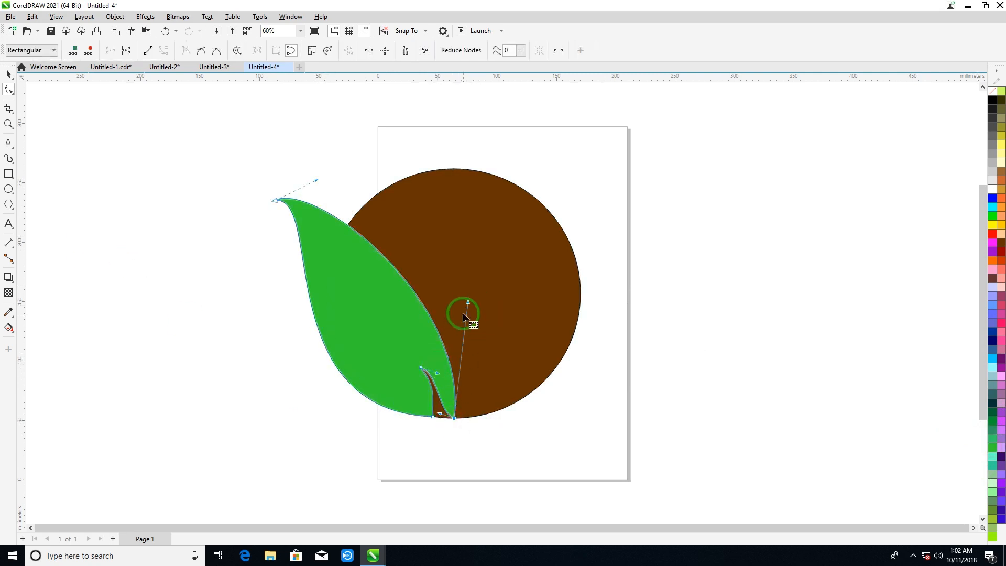
left_click_drag(464, 314, 490, 262)
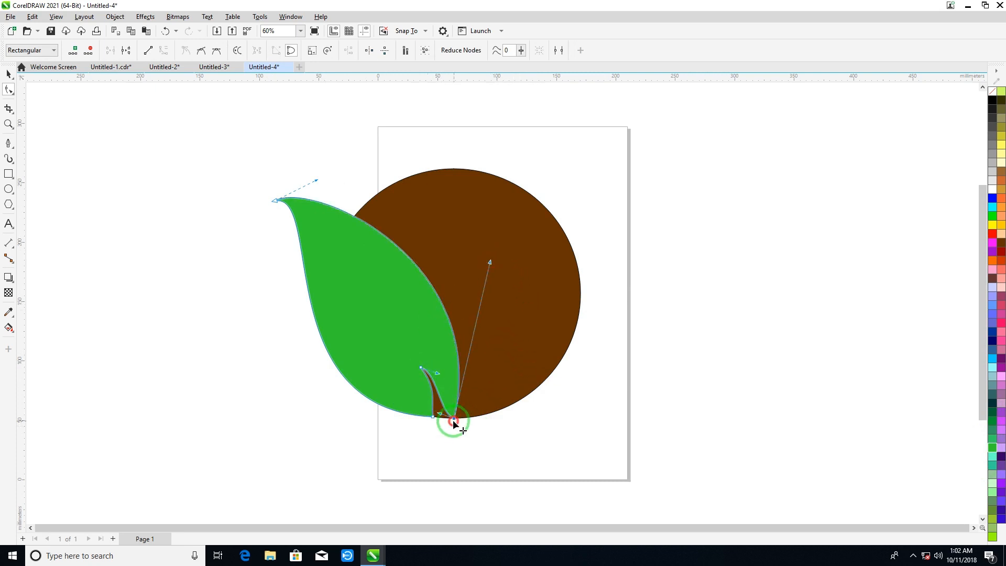
left_click_drag(454, 422, 449, 416)
left_click(485, 258)
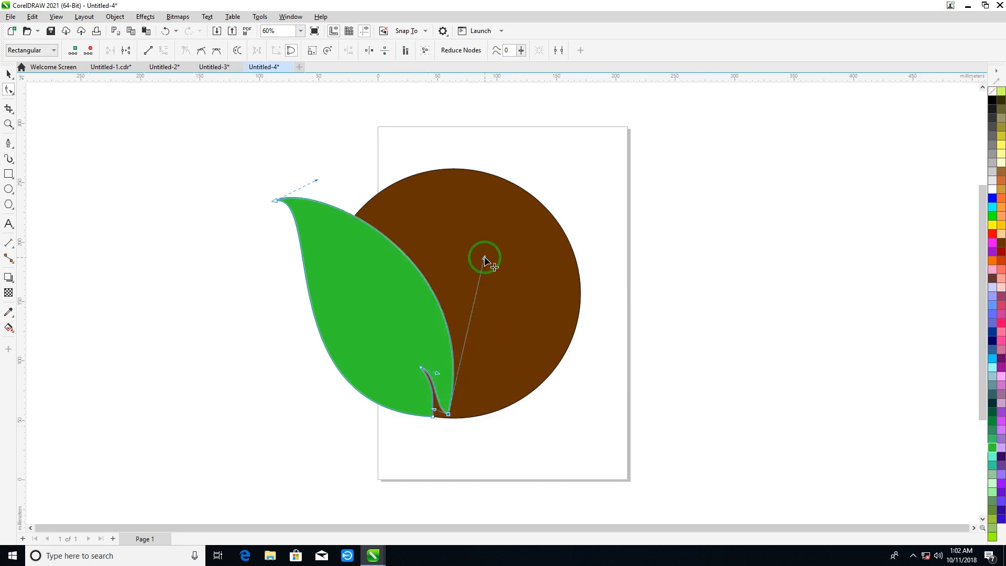
left_click_drag(485, 258, 494, 278)
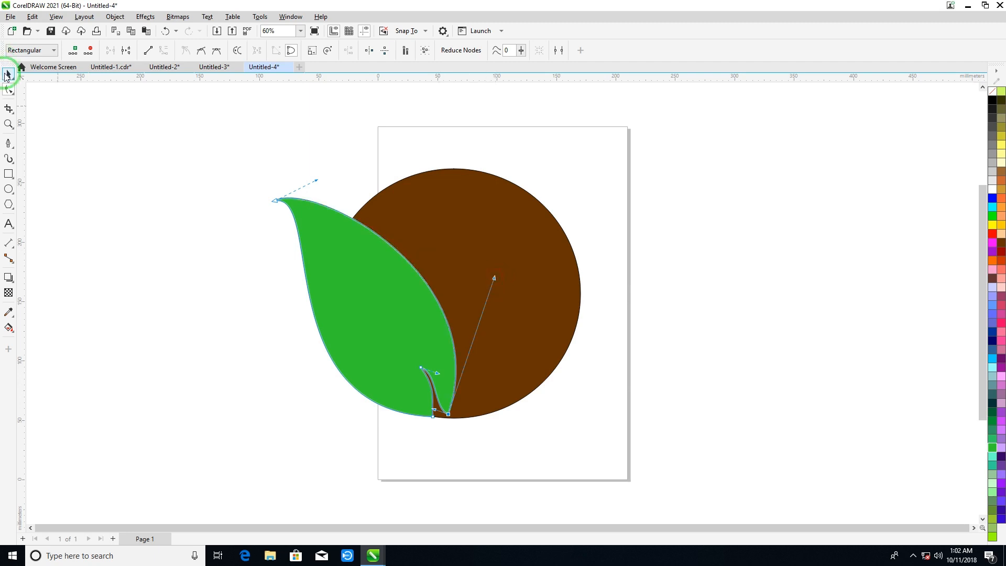
Step: Duplicate the leaf, mirror the copy horizontally, and place it over the circle's right side opposite the original leaf
left_click(7, 75)
key("ctrl+d")
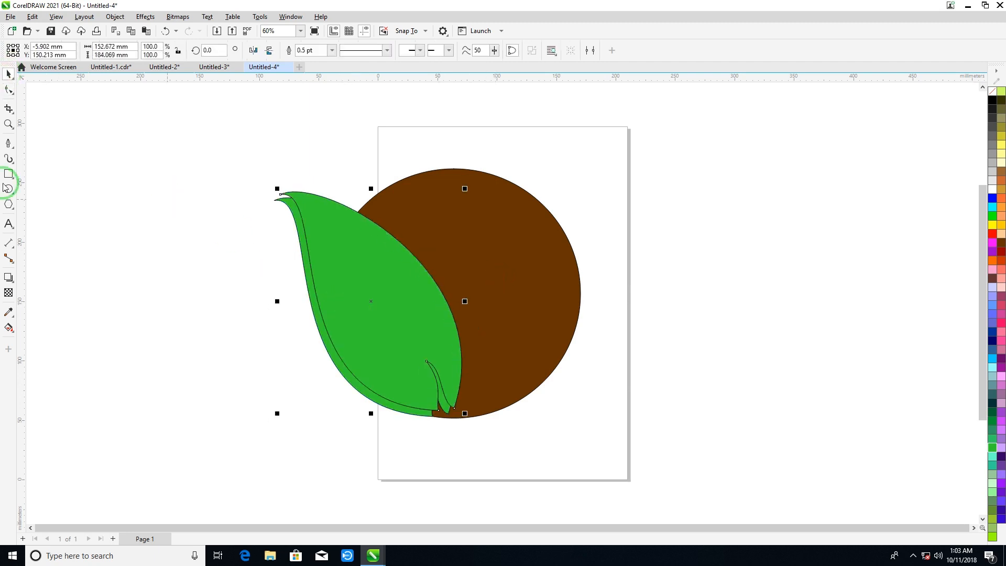
left_click(253, 49)
left_click_drag(370, 262, 579, 293)
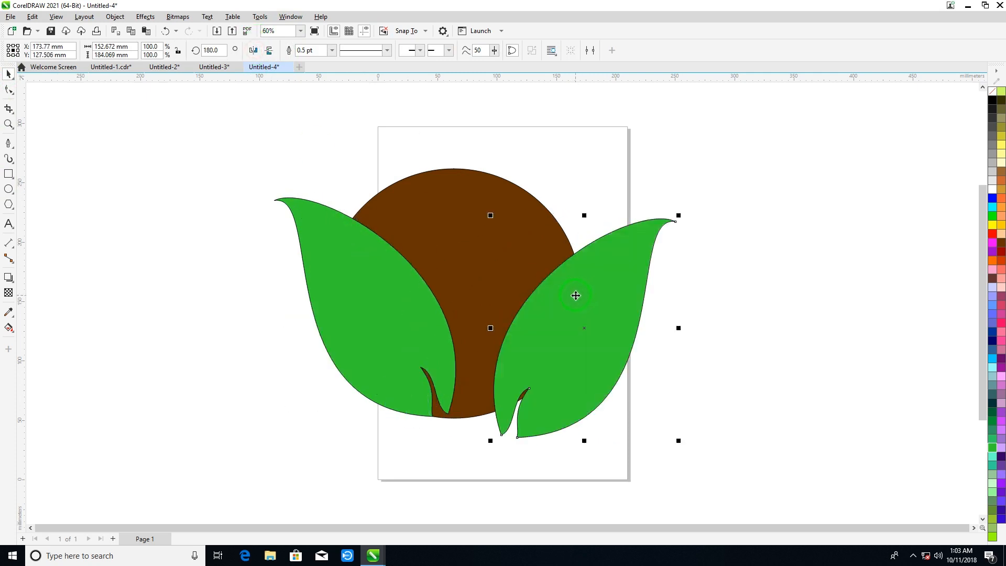
mouse_move(572, 310)
left_mouse_down()
mouse_move(539, 297)
mouse_move(557, 302)
left_mouse_up()
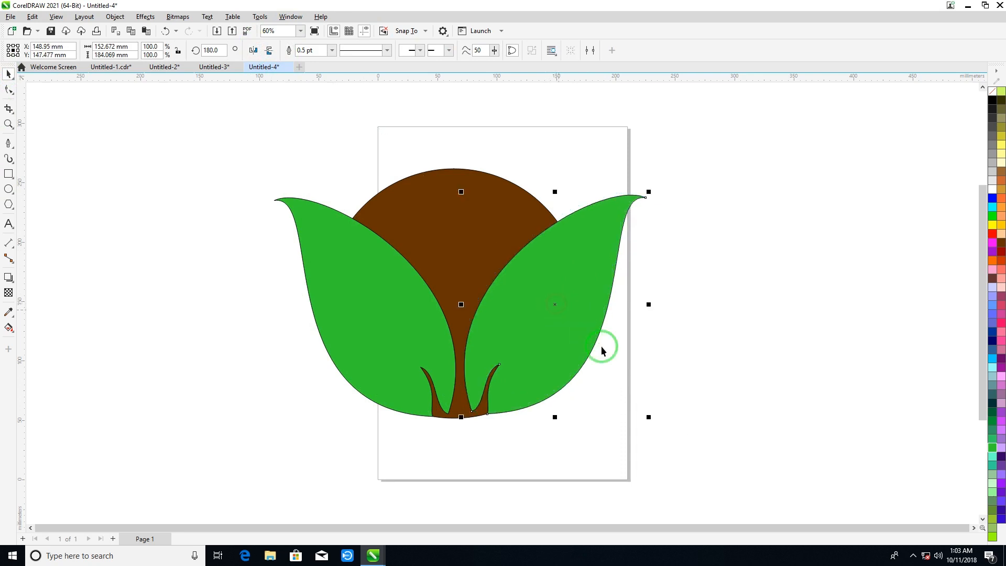
left_click(623, 360)
Step: Group the two leaves and trim the brown circle with the leaf group
left_click_drag(240, 186, 663, 441)
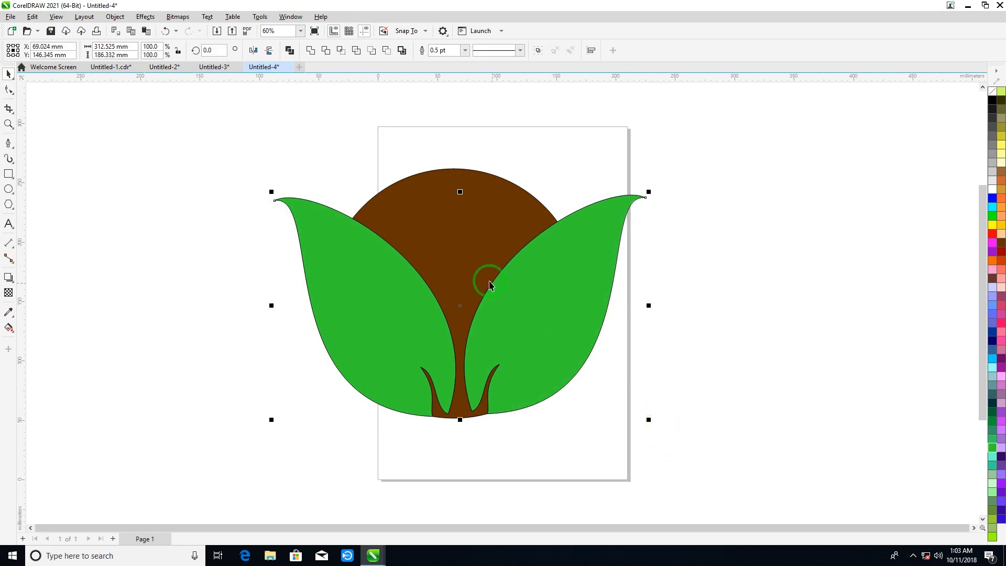
key("ctrl+g")
left_click(442, 198, "shift")
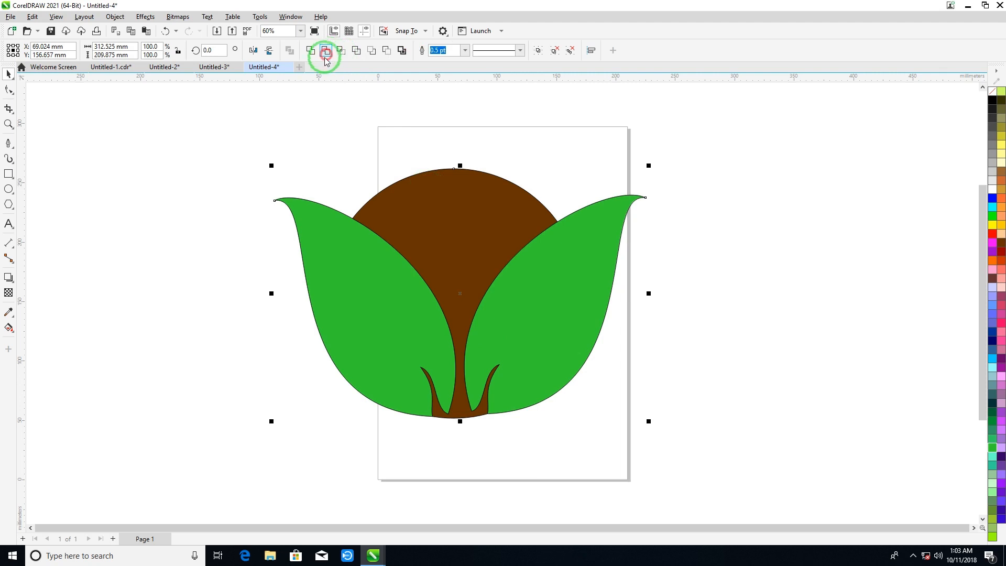
left_click(325, 51)
left_click(251, 224)
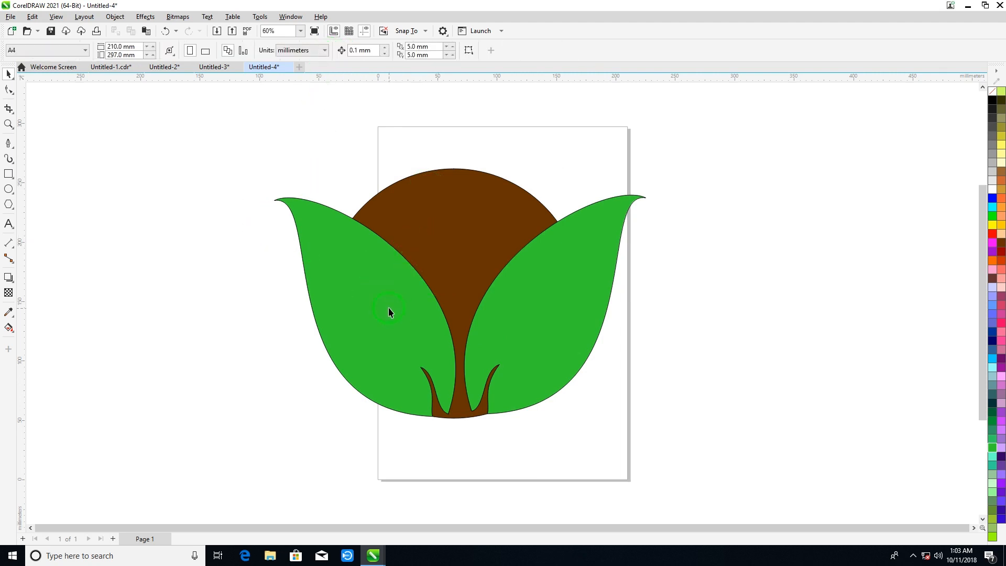
Step: Try shrinking the leaf group about its center to 89.6% and nudging it slightly down over the circle
left_click(401, 308)
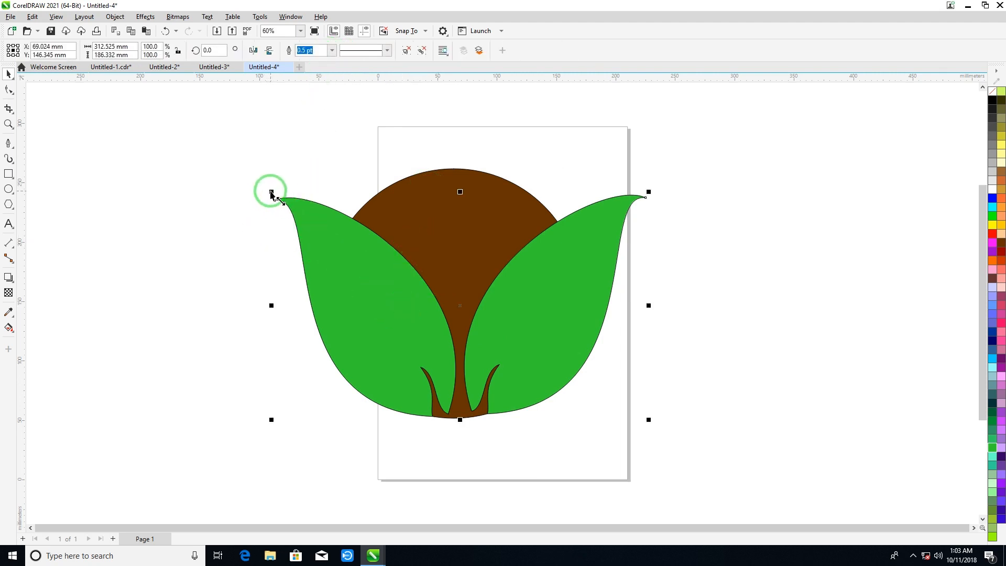
left_click_drag(270, 192, 272, 202)
left_click_drag(270, 202, 276, 206)
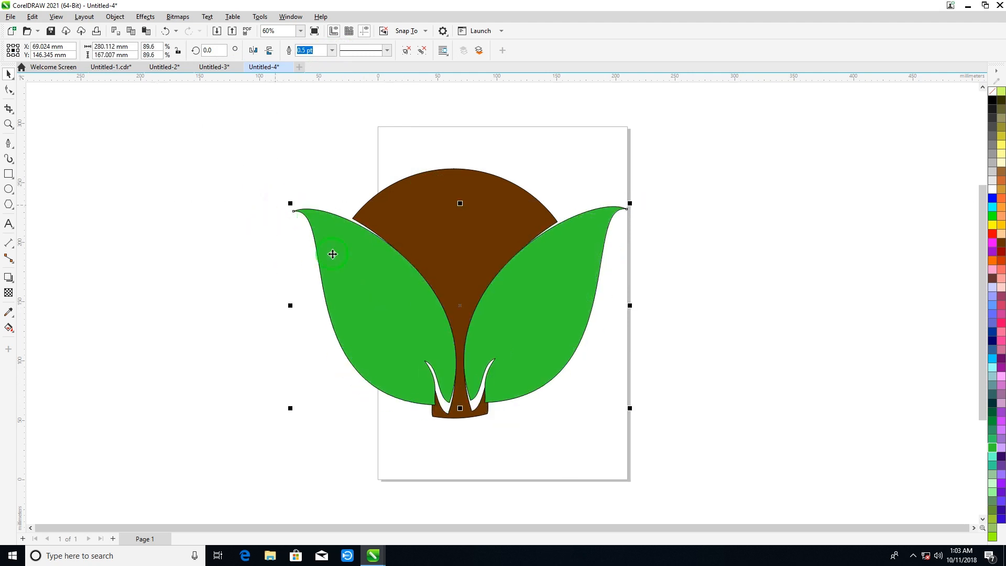
mouse_move(377, 307)
left_mouse_down()
mouse_move(379, 320)
mouse_move(374, 310)
left_mouse_up()
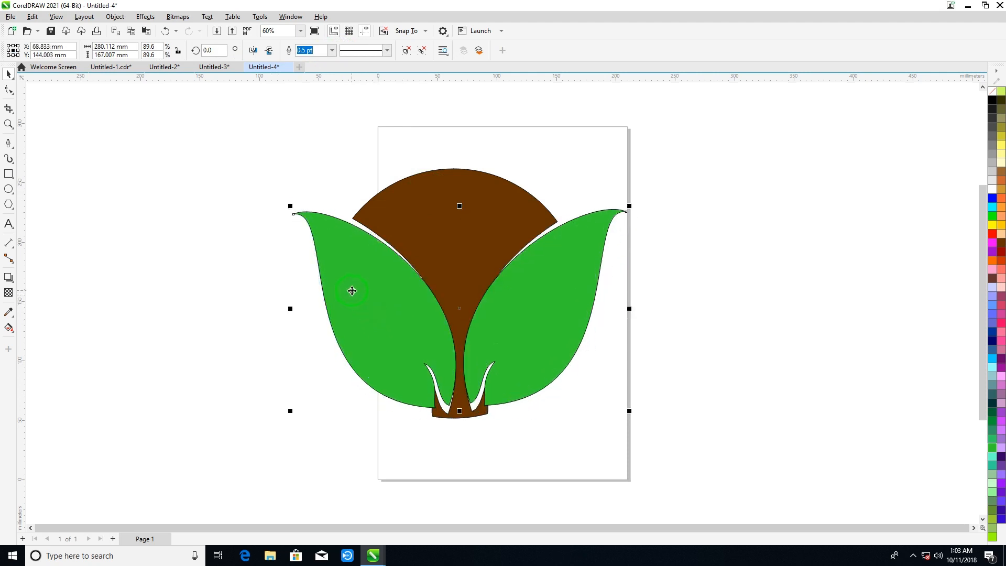
key("ctrl+z")
key("ctrl+z")
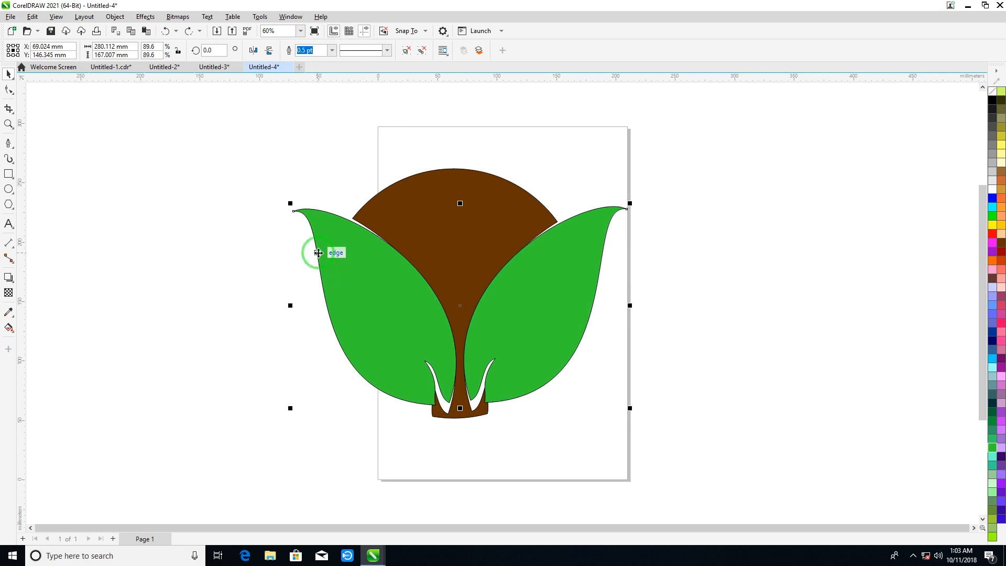
key("ctrl+z")
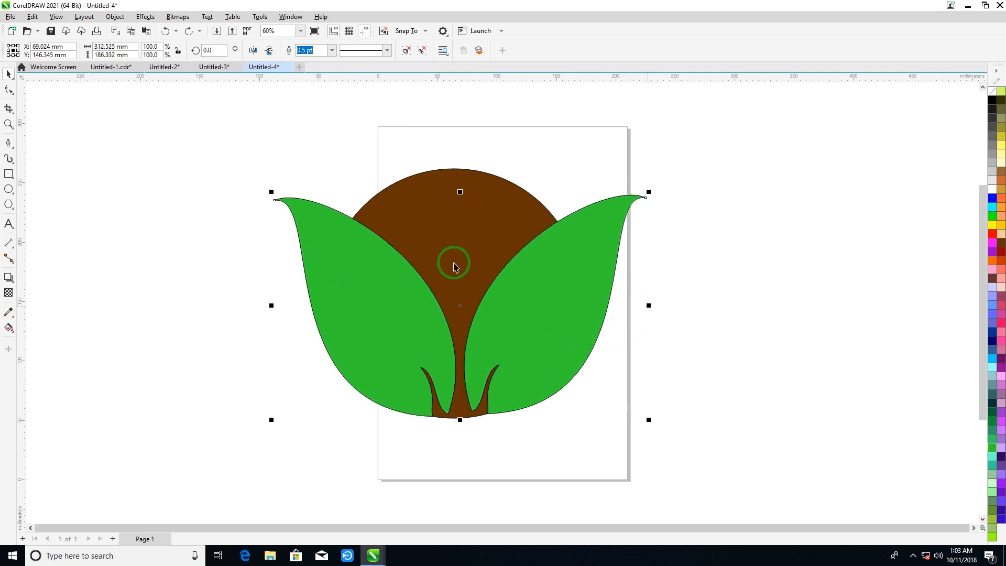
Step: Narrow the trimmed brown shape about its center to 94.9% width, leaving its height at 100%
left_click(472, 252)
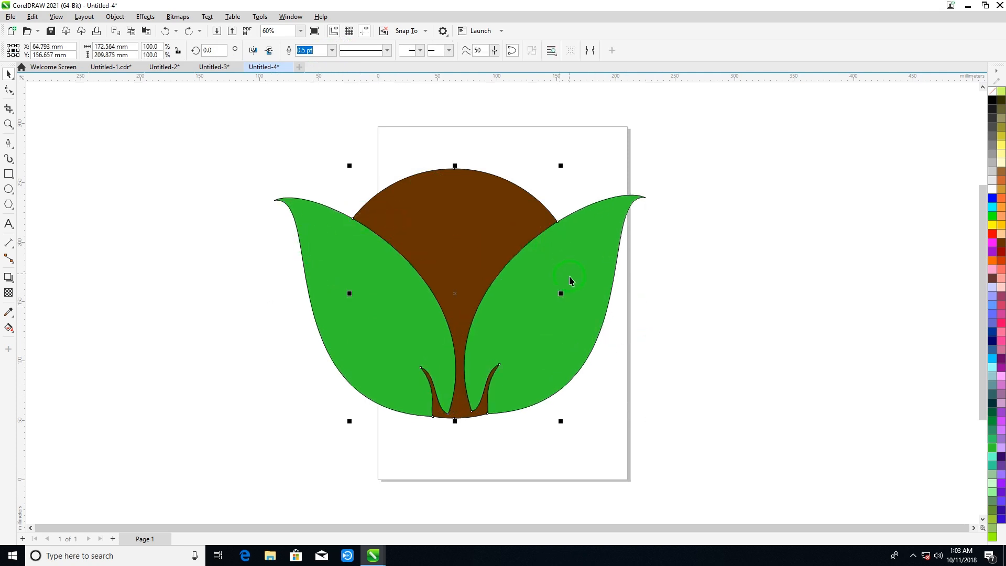
left_click_drag(559, 295, 554, 291)
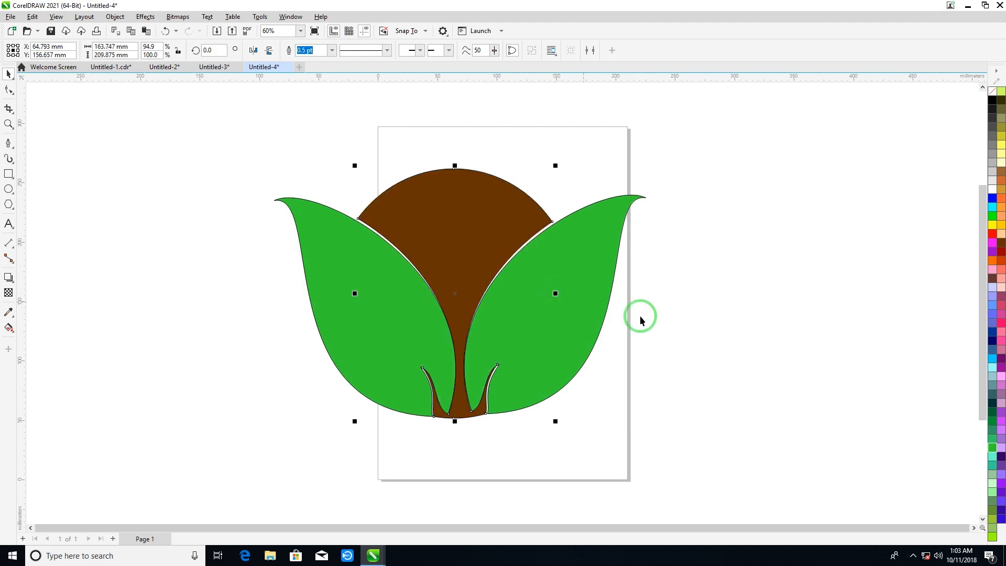
left_click(640, 315)
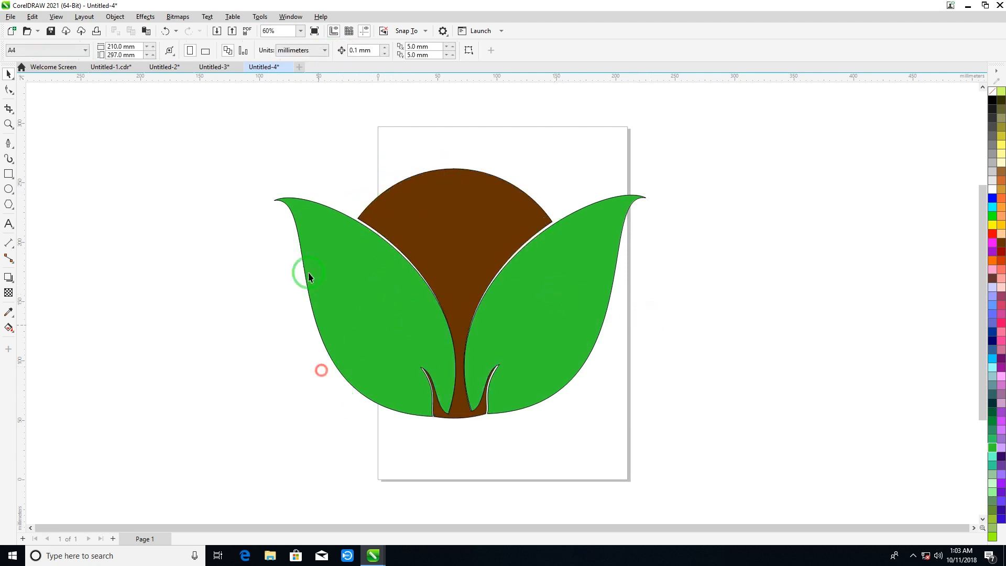
Step: Group the brown shape with the leaves, set the outline width to None, and ungroup all objects
left_click_drag(231, 128, 696, 415)
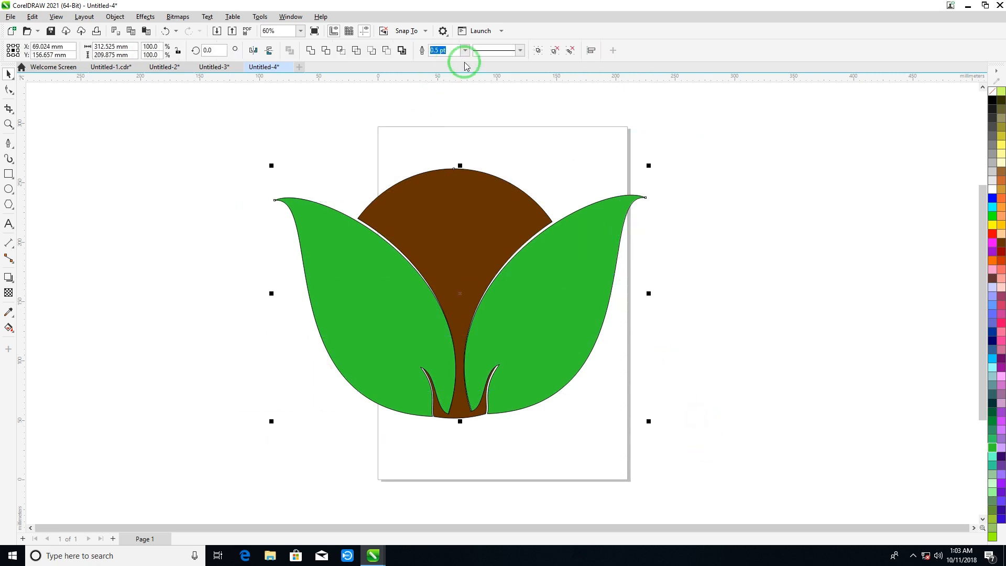
left_click(537, 51)
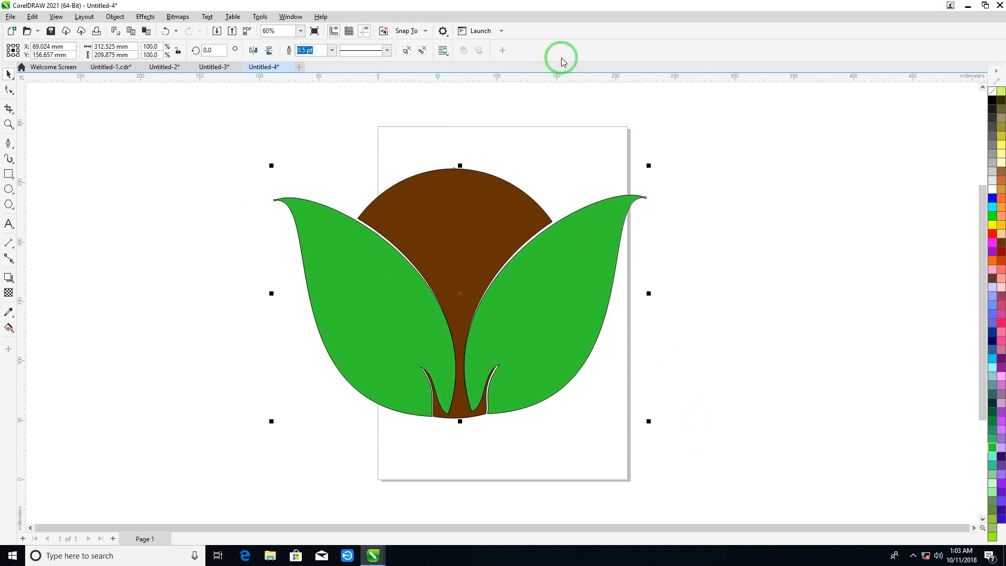
left_click(387, 50)
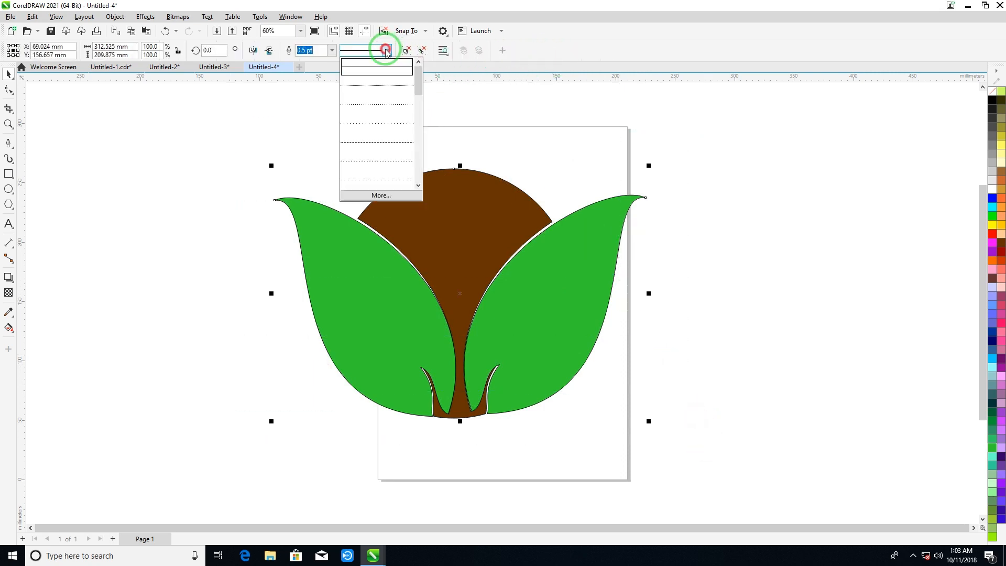
left_click(331, 51)
left_click(331, 50)
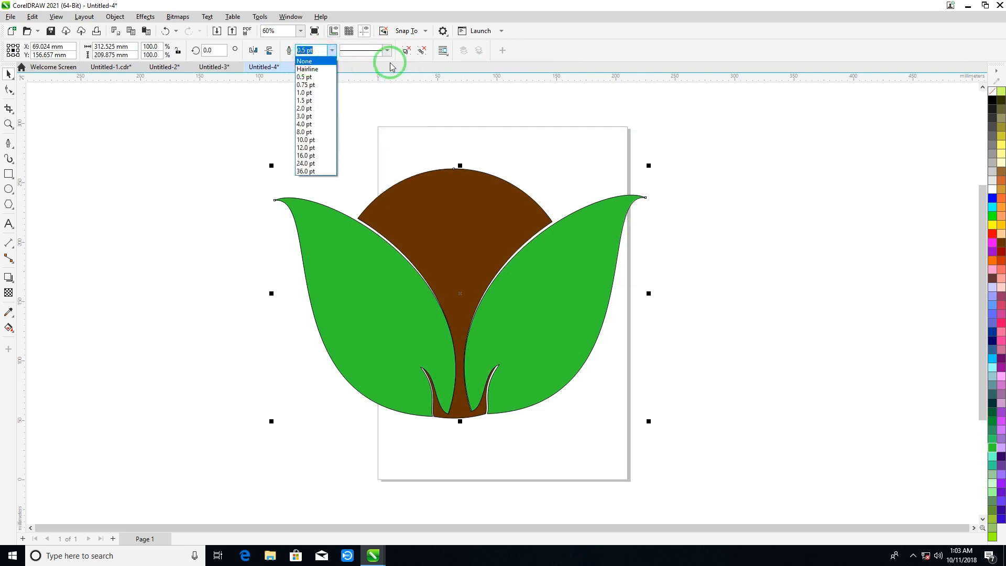
left_click(320, 64)
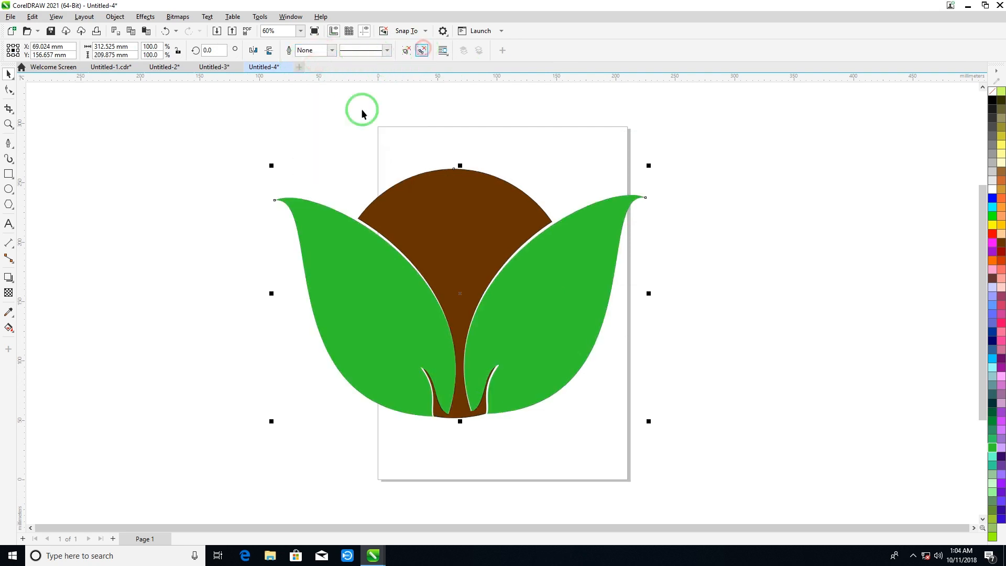
left_click(336, 151)
Step: Duplicate the left leaf, rotate the copy about 20° counterclockwise, and scale it to 63.1% at the lower left
left_click(336, 250)
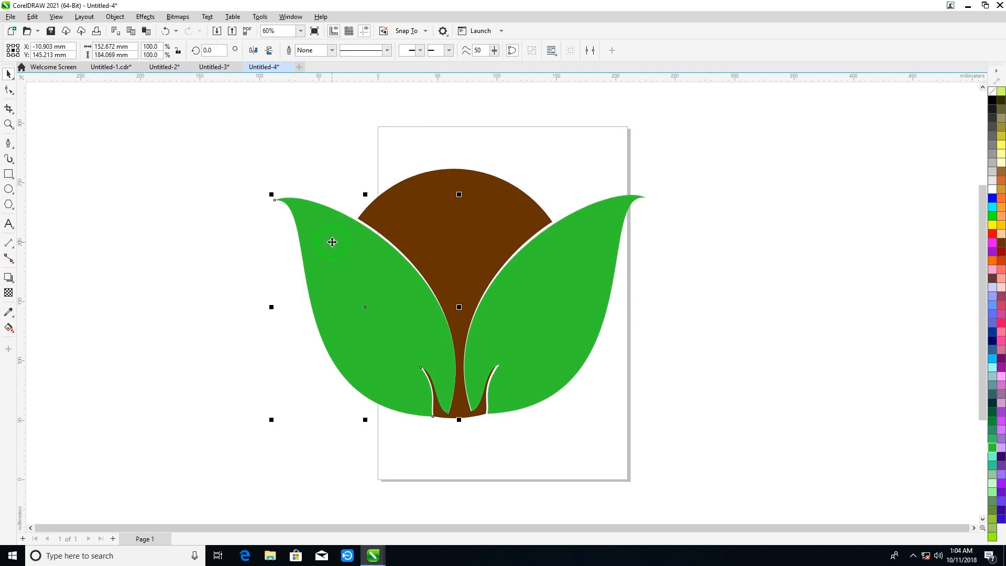
left_click_drag(332, 241, 329, 238)
left_click(299, 209)
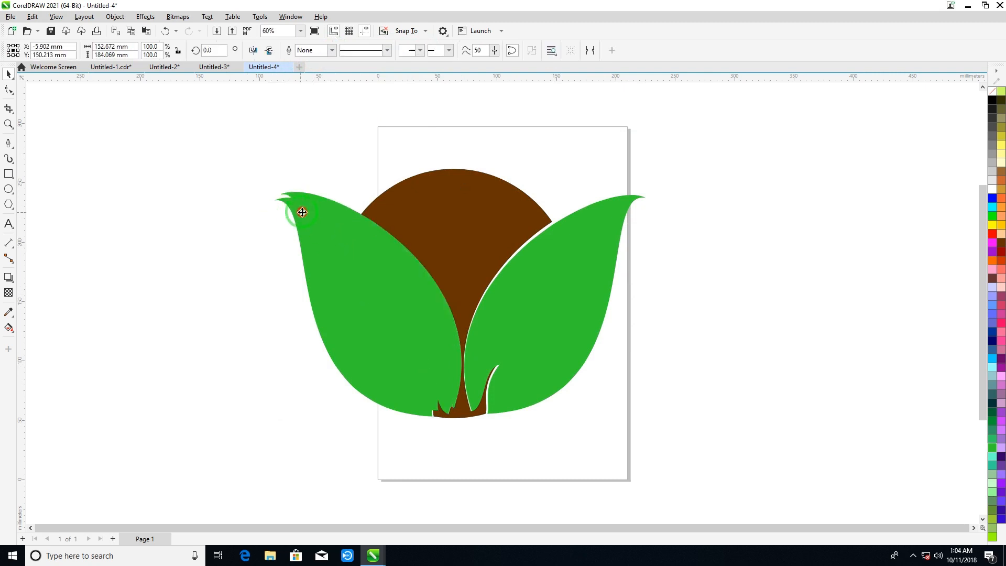
mouse_move(274, 188)
left_mouse_down()
mouse_move(270, 251)
mouse_move(328, 330)
mouse_move(321, 348)
mouse_move(298, 322)
left_mouse_up()
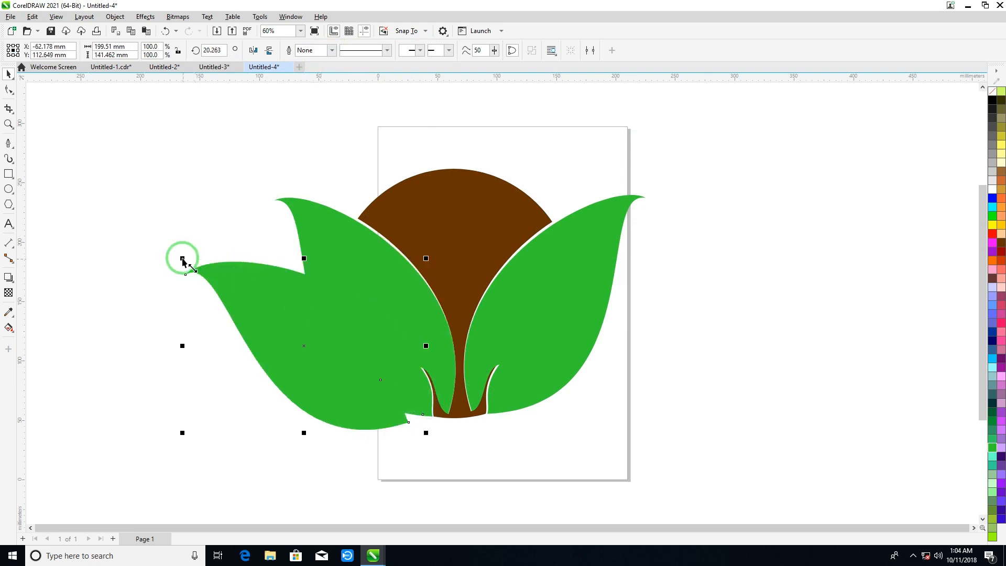
left_click_drag(183, 258, 270, 319)
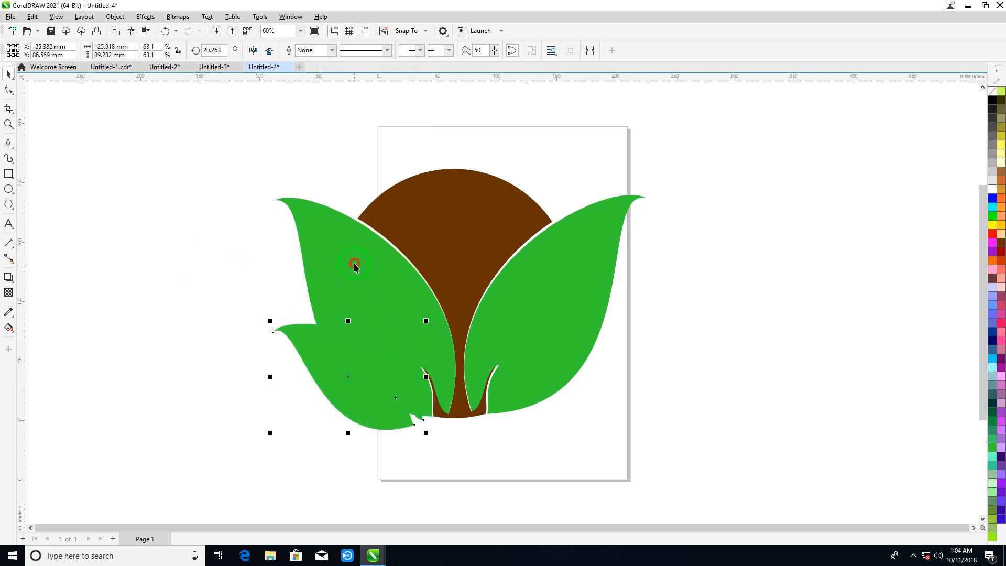
Step: Apply a diagonal green-to-dark-teal gradient to the large left leaf, darkening toward its base, and move the small leaf behind it
left_click(353, 263)
key("g")
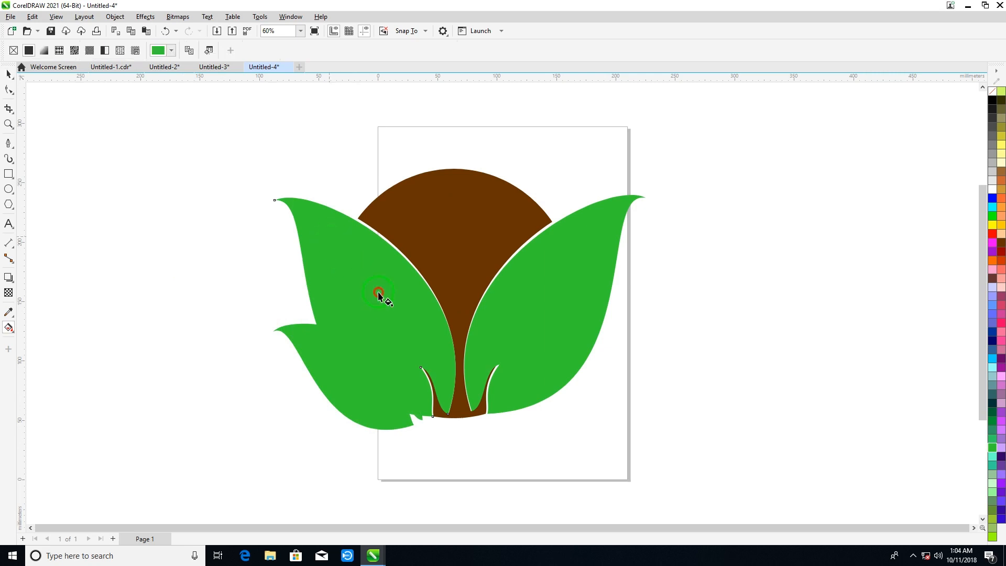
left_click_drag(329, 237, 452, 389)
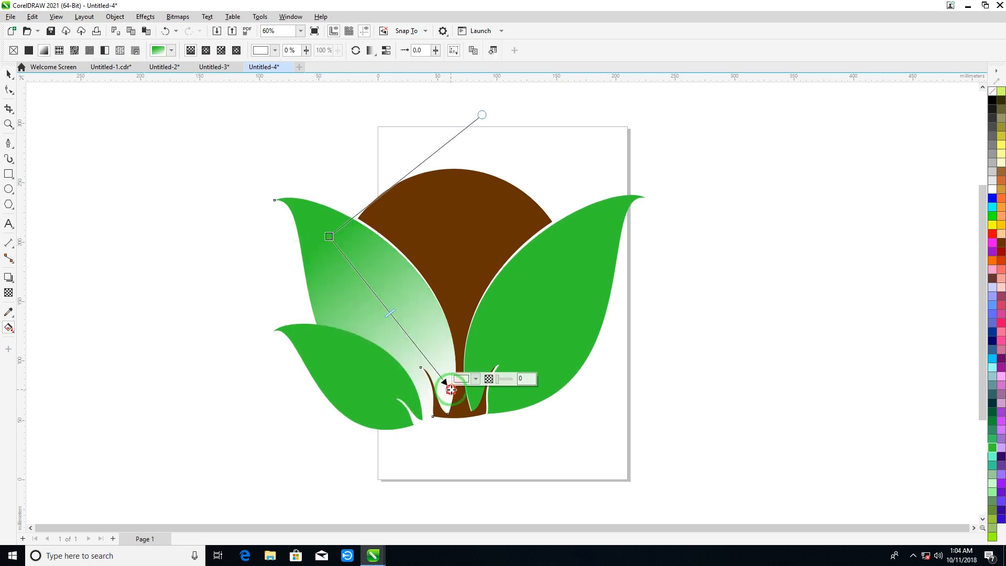
left_click(995, 409)
left_click(348, 365)
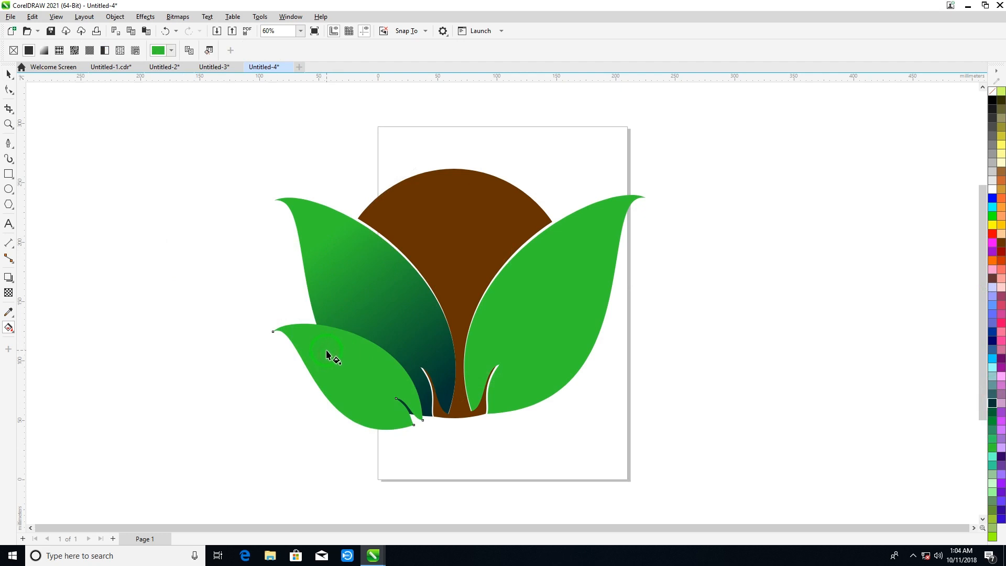
key("ctrl+Page_Down")
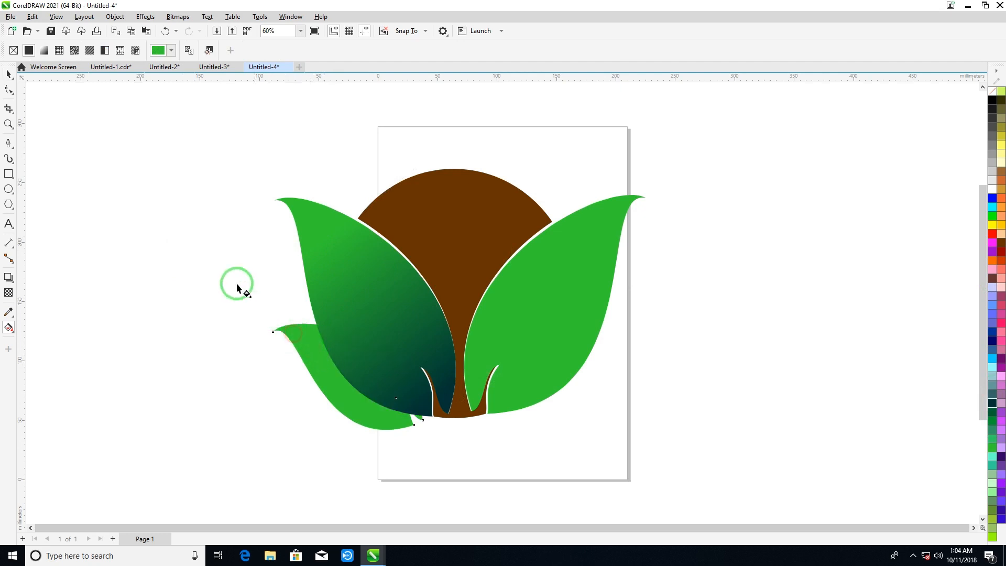
Step: Rotate the small lower-left leaf further counterclockwise to about 29.7°, keeping its base tucked behind the large leaf
left_click(7, 73)
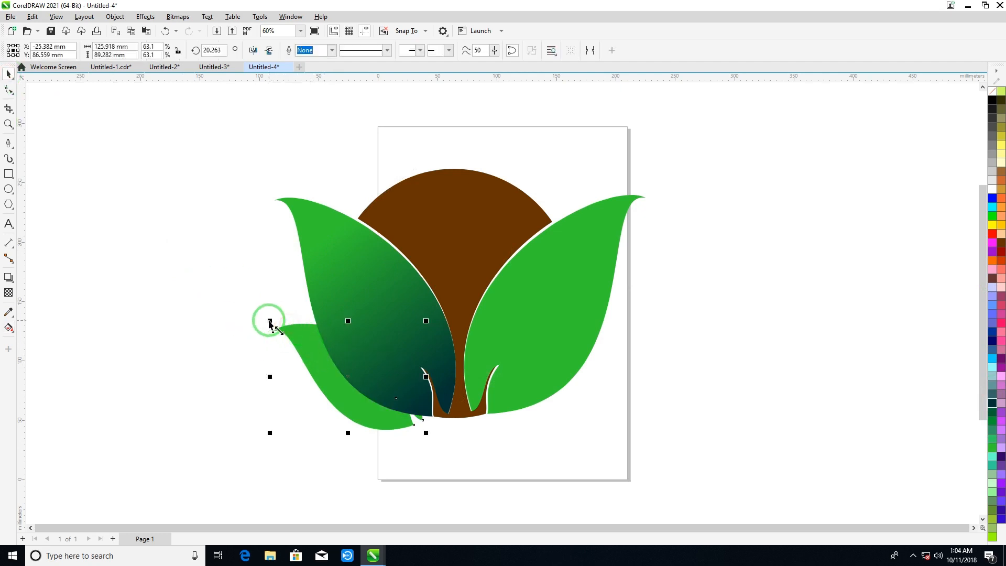
left_click(283, 333)
left_click_drag(272, 332, 262, 365)
left_click(287, 372)
left_click(302, 356)
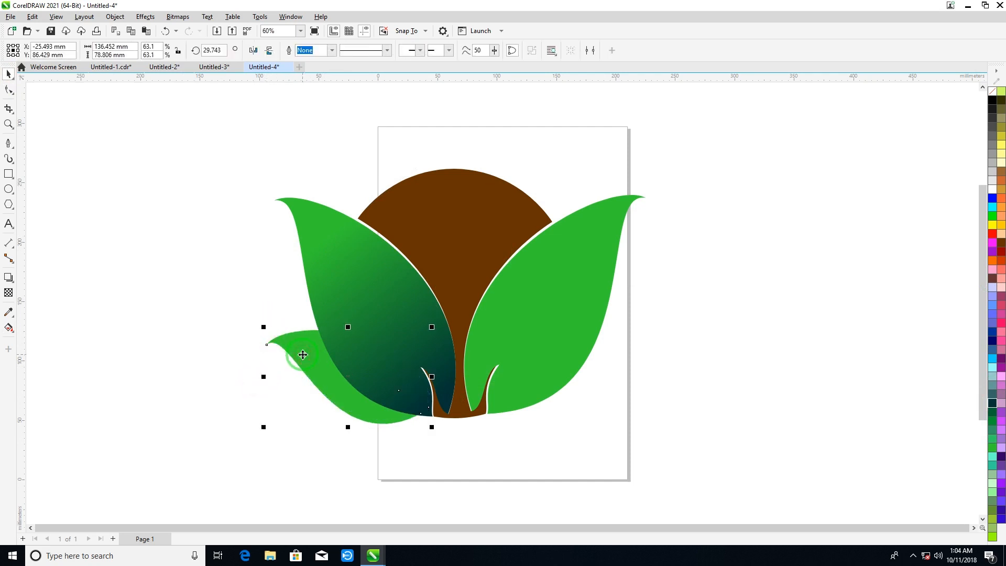
Step: Apply a diagonal green-to-dark-teal gradient to the small left leaf, darkening toward its base
key("g")
left_click_drag(303, 333, 375, 430)
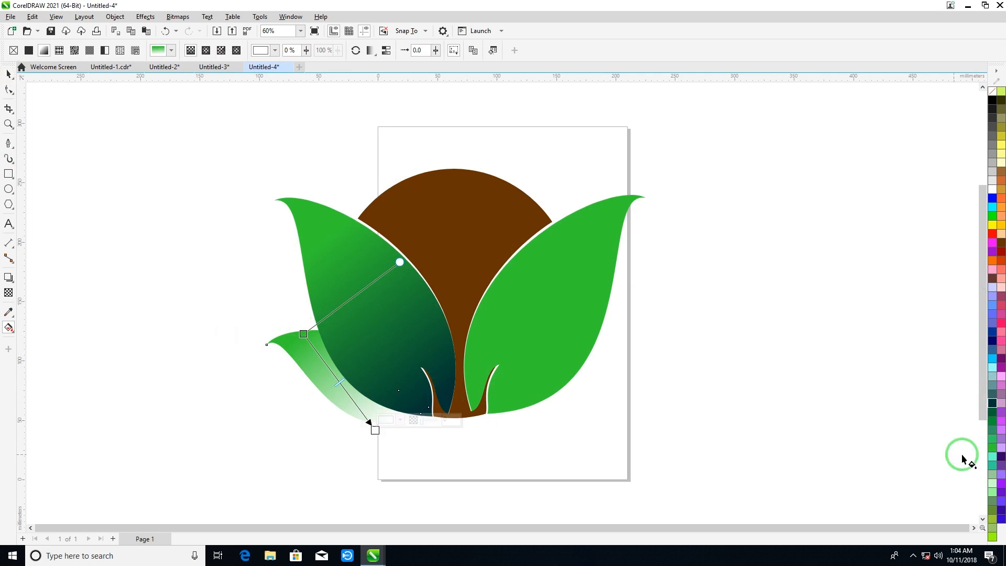
left_click(994, 404)
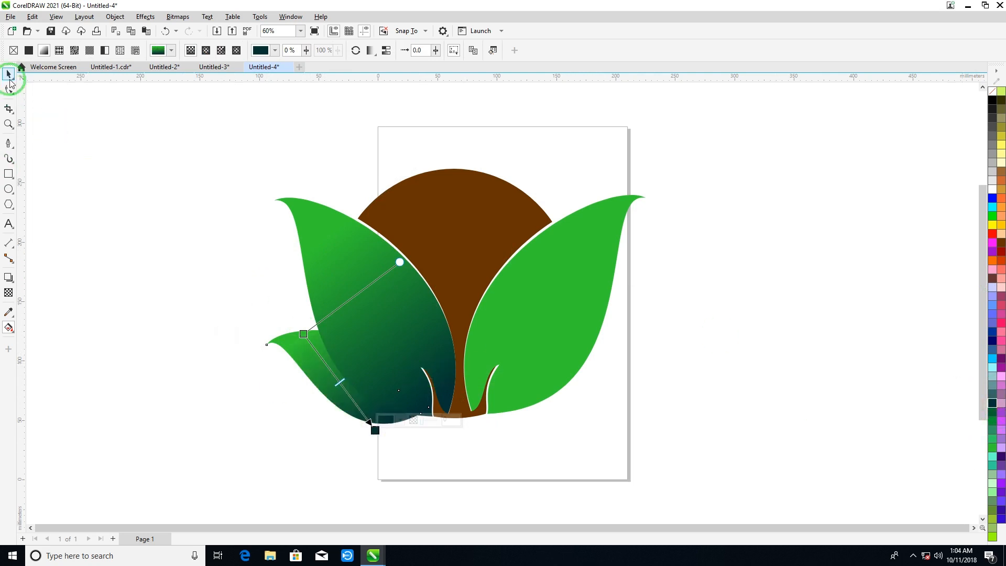
left_click(10, 75)
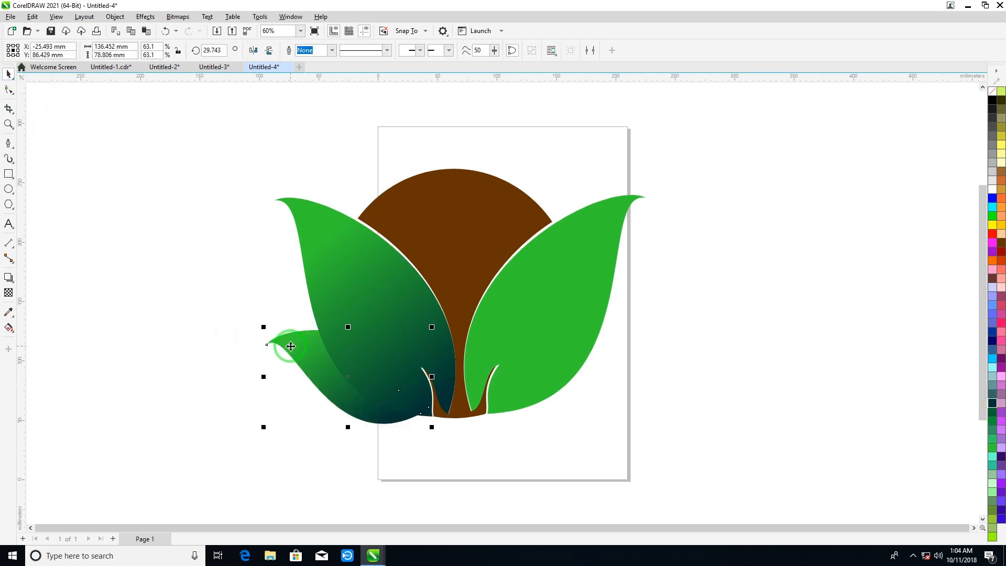
Step: Duplicate the small left leaf, rotate the copy to about 62.4°, and scale it to 48.4% below the original
key("ctrl+d")
left_click(297, 340)
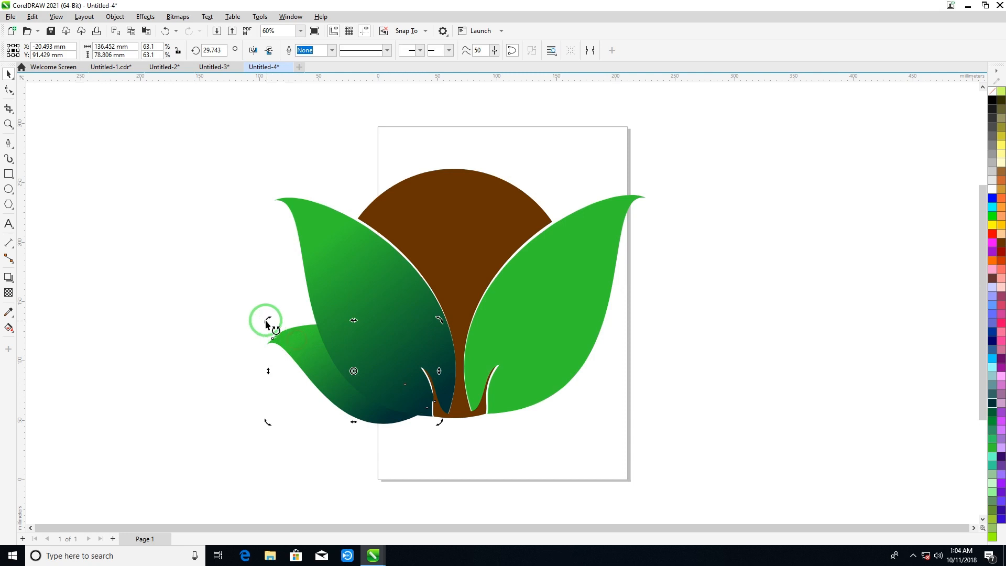
left_click(307, 341)
left_click_drag(270, 321, 287, 406)
left_click(286, 411)
left_click_drag(259, 452, 306, 440)
left_click(47, 256)
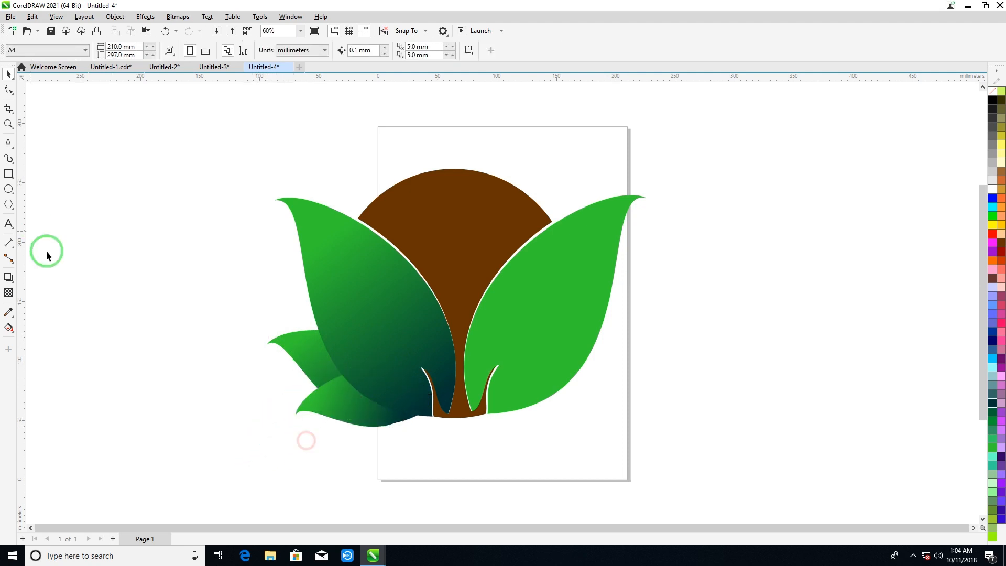
Step: Send the lowest, smallest left leaf behind the other left leaves
left_click(319, 408)
key("ctrl+Page_Down")
left_click(276, 438)
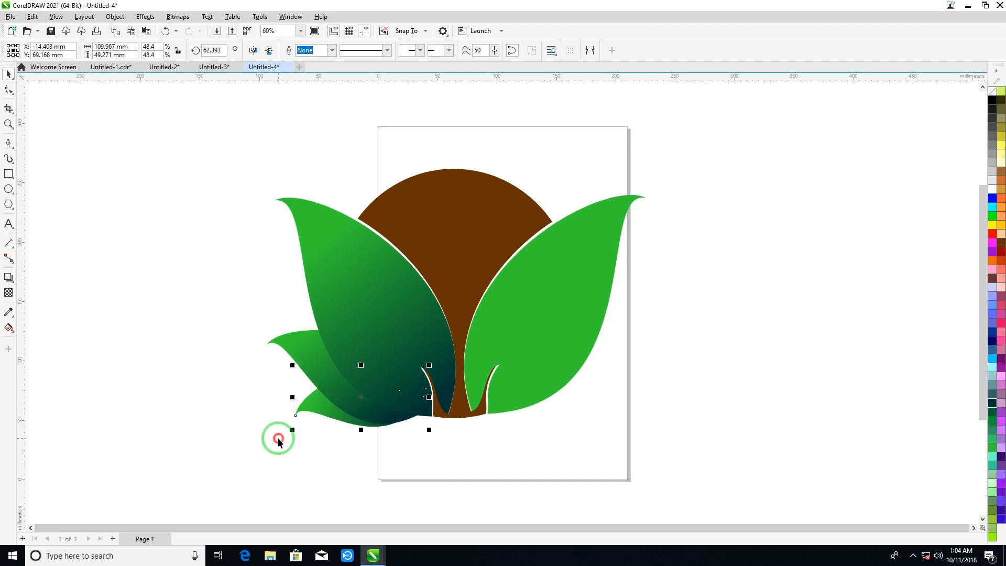
Step: Replace the plain right leaf with a horizontally mirrored duplicate of the three left leaves, aligned against the brown shape's right edge
left_click(521, 334)
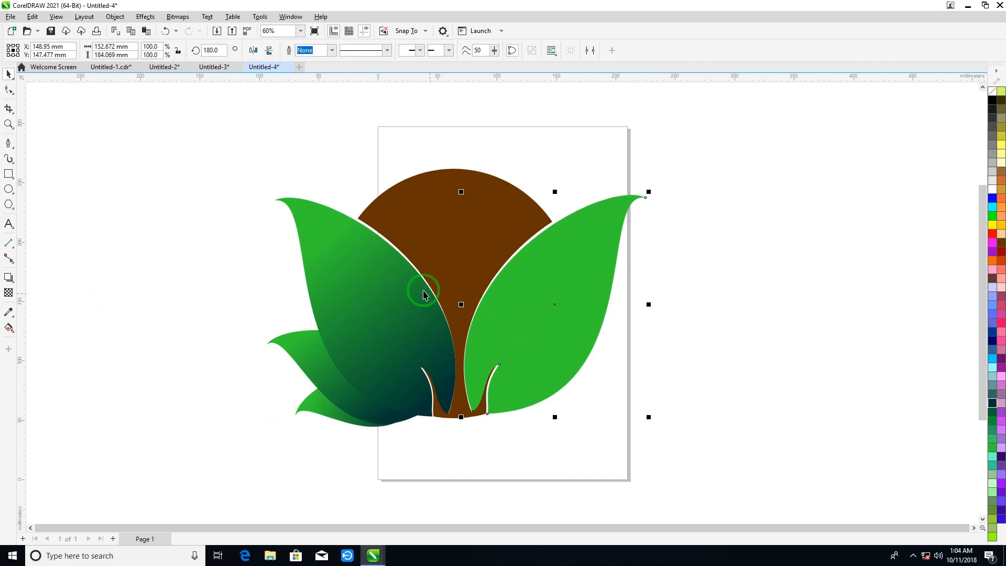
key("Delete")
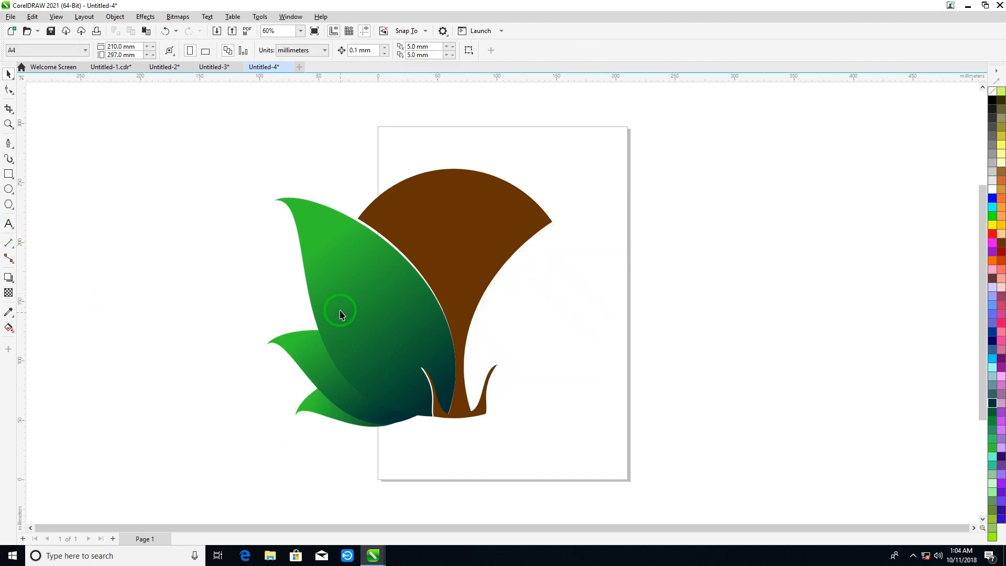
left_click_drag(230, 163, 470, 476)
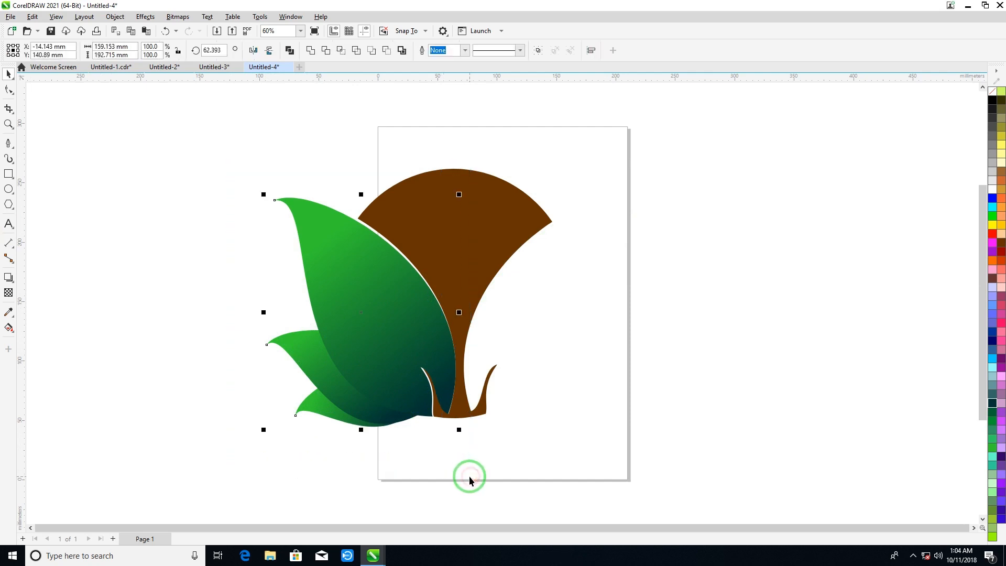
key("ctrl+d")
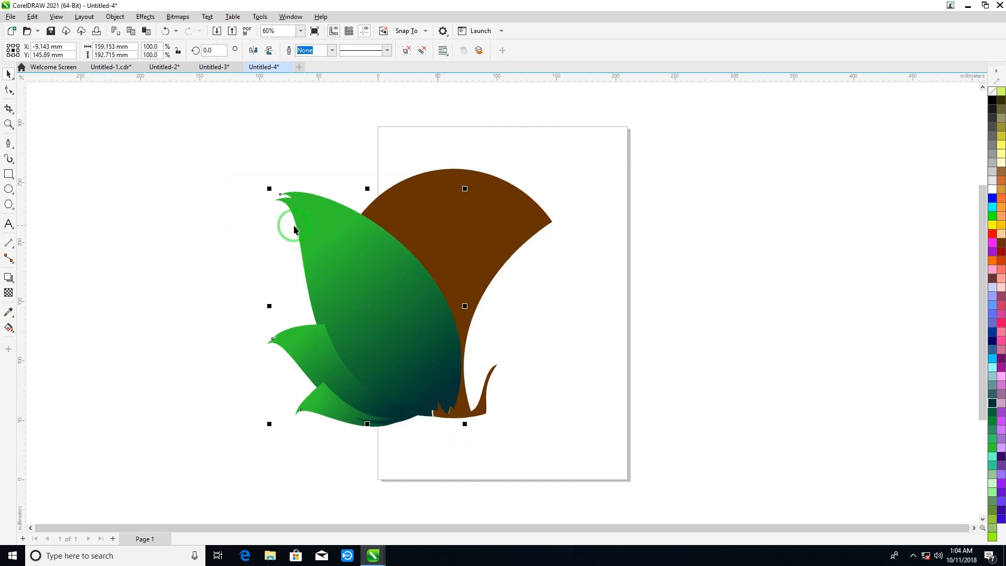
left_click(256, 50)
left_click_drag(360, 350, 550, 355)
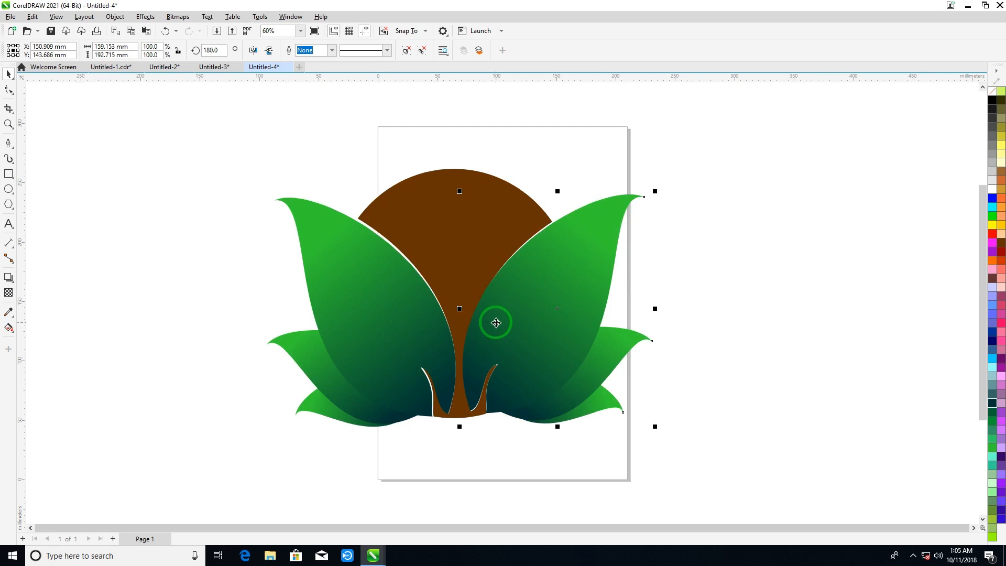
left_click_drag(495, 323, 497, 324)
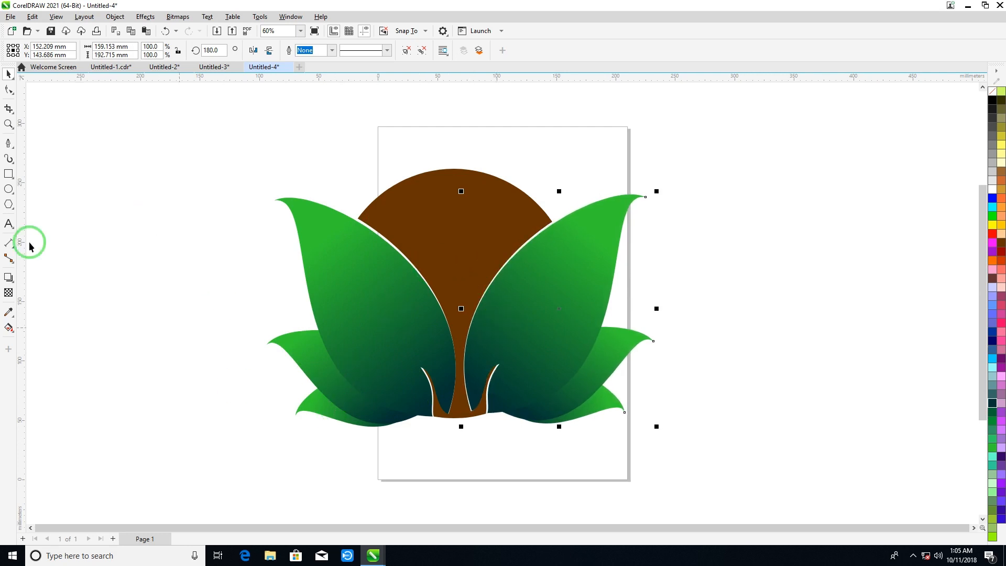
Step: Draw an ellipse about 324 × 244 mm and position its top arc across the brown shape below the sun
left_click(9, 186)
left_click_drag(215, 177, 601, 470)
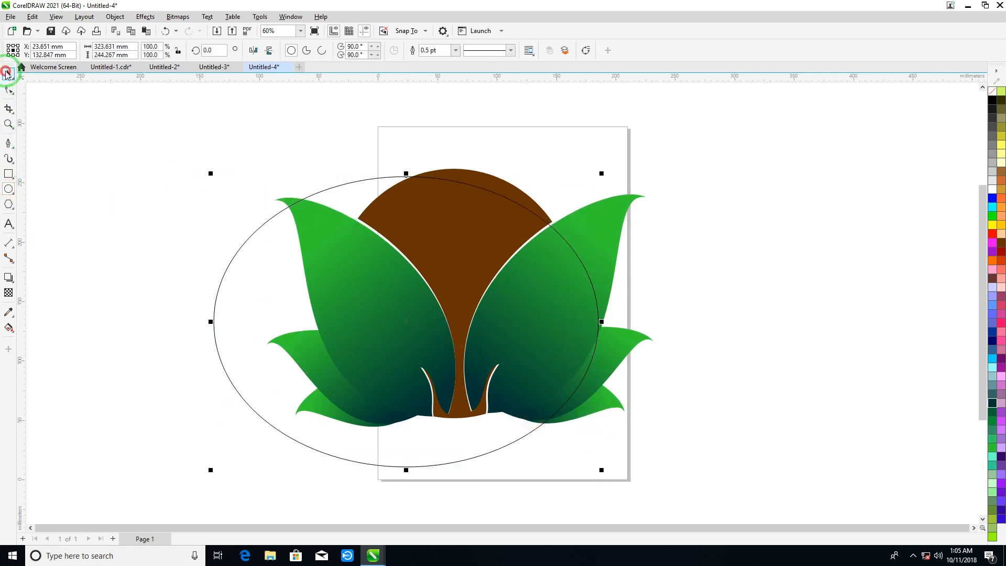
left_click(6, 72)
left_click_drag(230, 264, 292, 347)
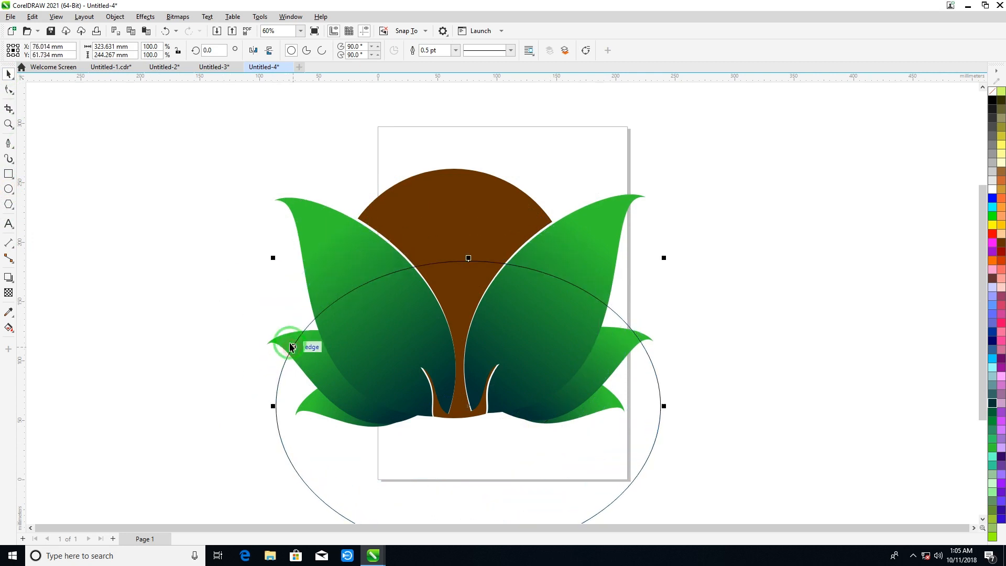
Step: Intersect the ellipse with the brown shape to make a separate lower piece, and delete the ellipse
left_click(412, 208, "shift")
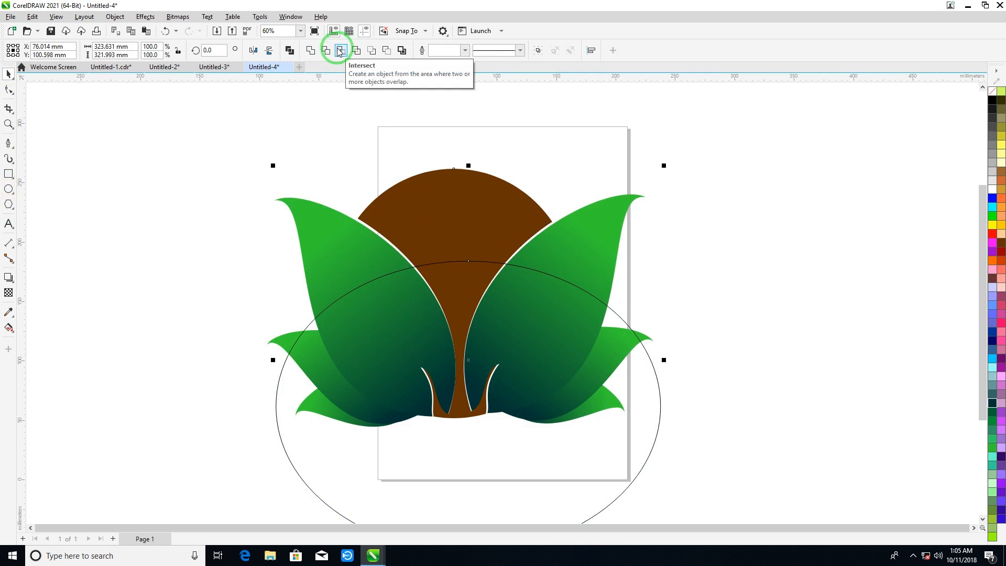
left_click(340, 51)
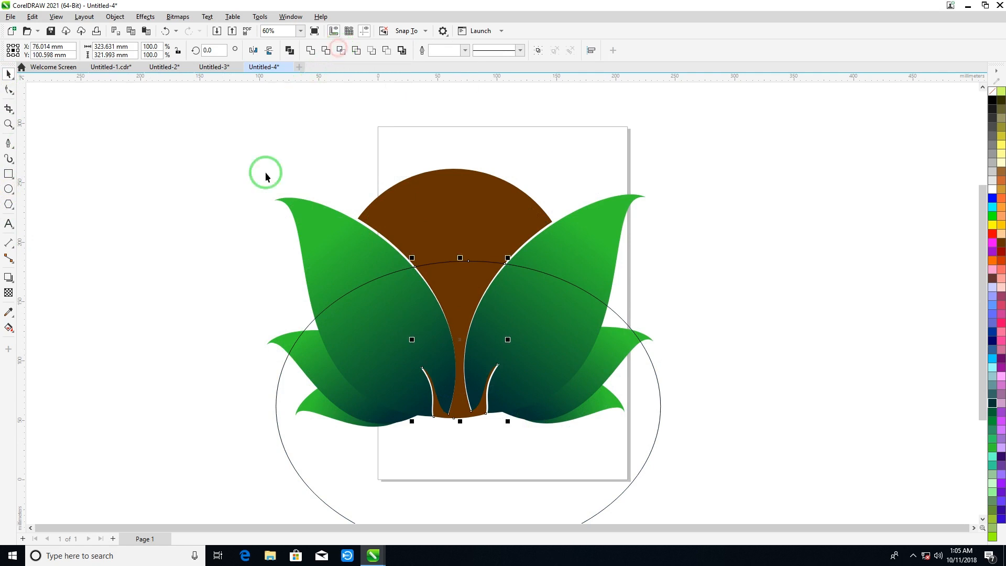
left_click(209, 326)
left_click(255, 386)
left_click_drag(255, 385, 215, 442)
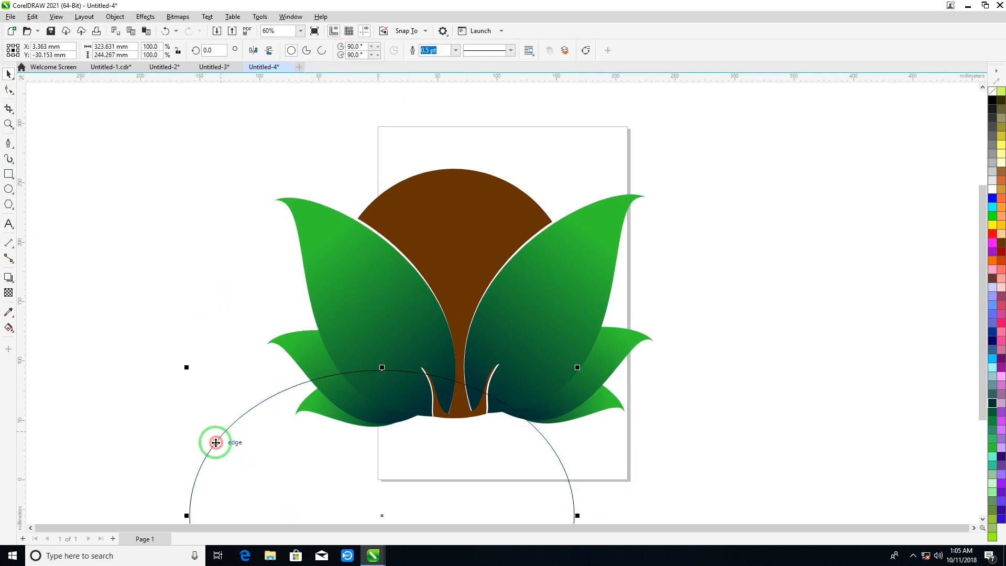
key("Delete")
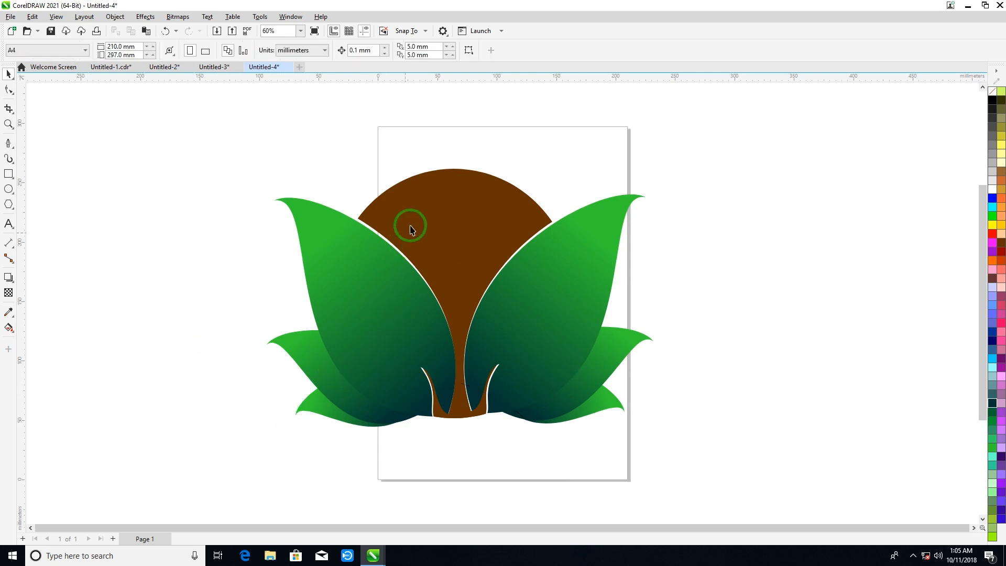
Step: Fill the brown sun shape with golden yellow and the intersected lower piece with bright green
left_click(407, 208)
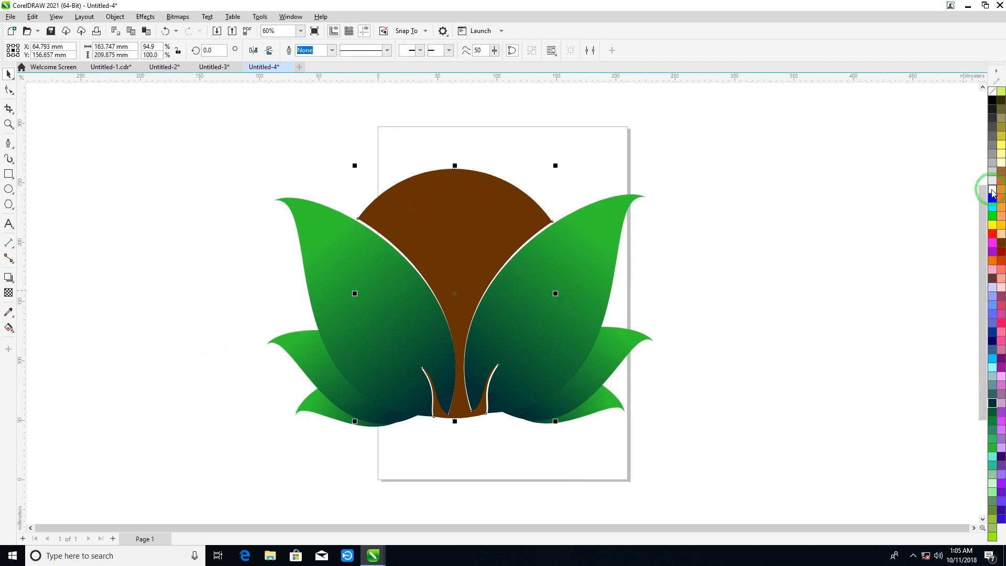
left_click(1001, 229)
left_click(456, 314)
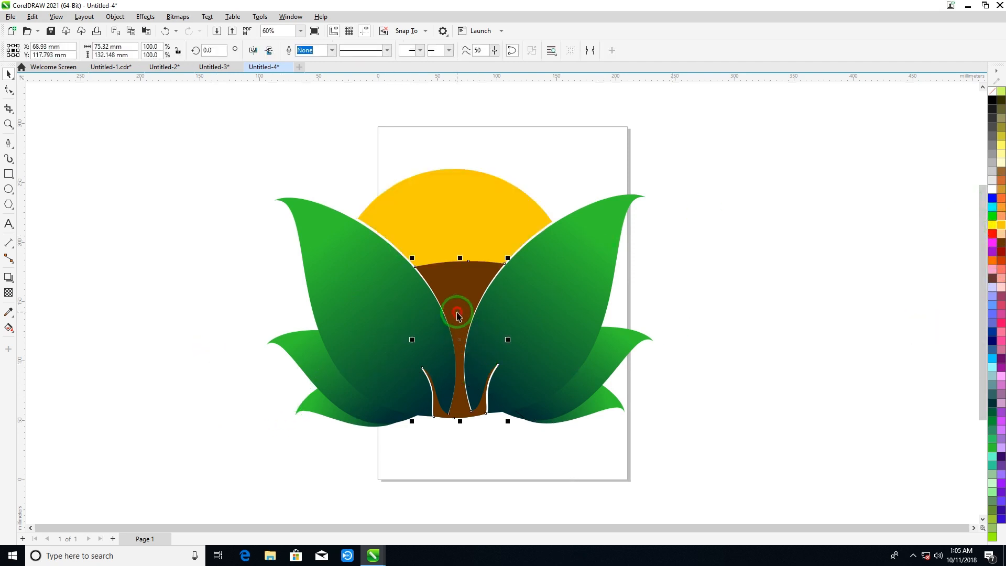
left_click(992, 221)
Step: Apply a vertical bright-green-to-dark-teal gradient to the lower center piece, starting at its top edge
key("g")
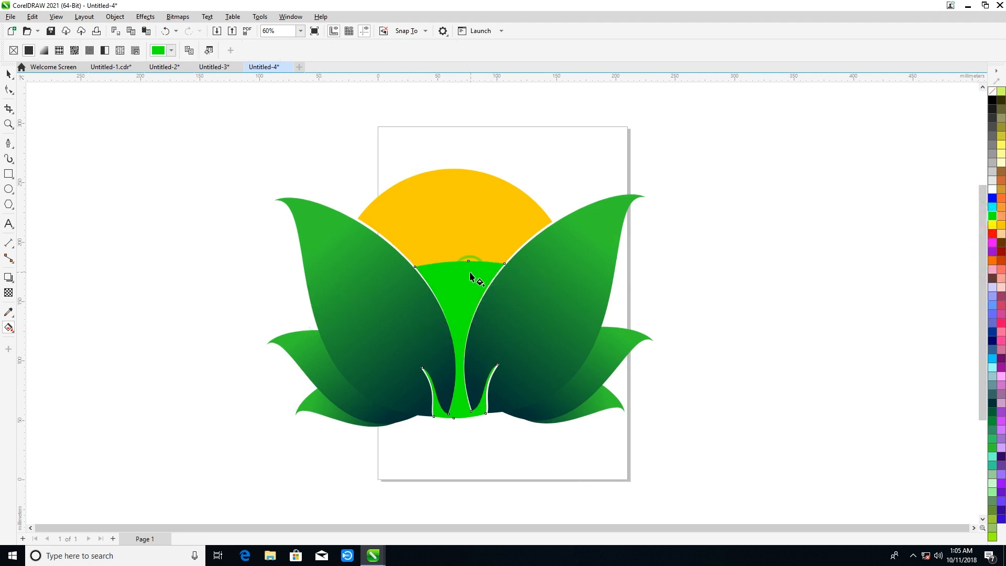
left_click_drag(468, 277, 461, 433)
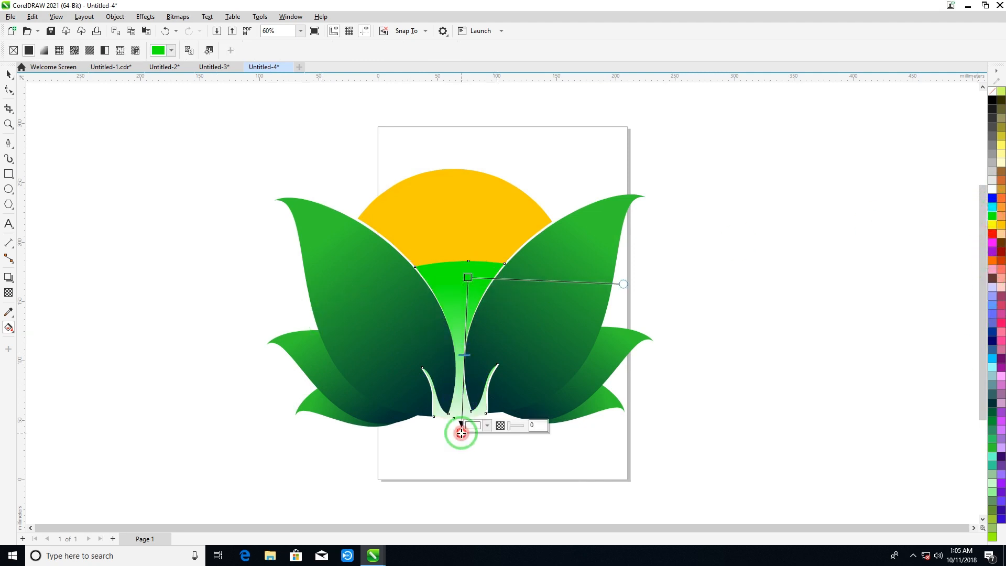
left_click(991, 403)
left_click_drag(468, 278, 455, 259)
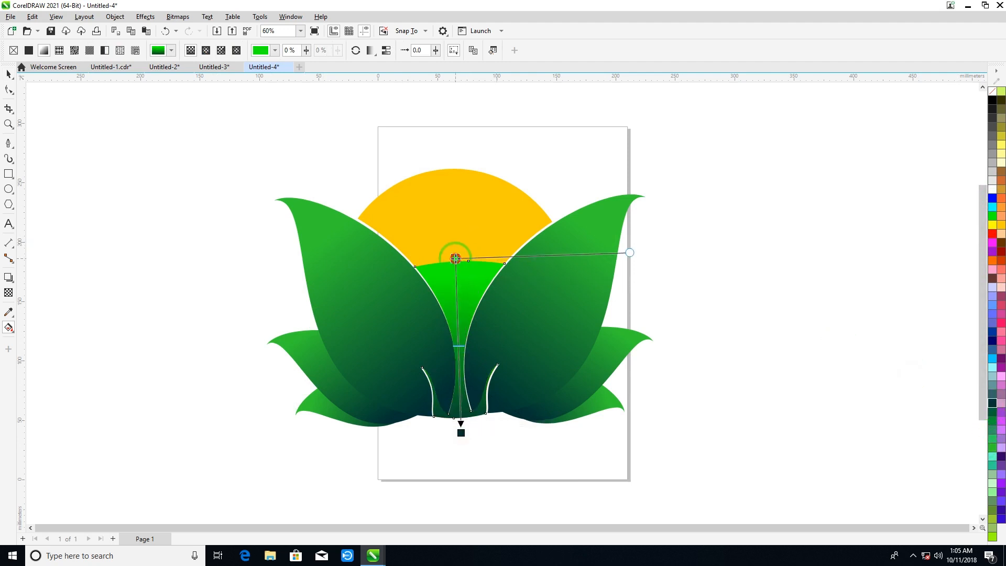
left_click(8, 74)
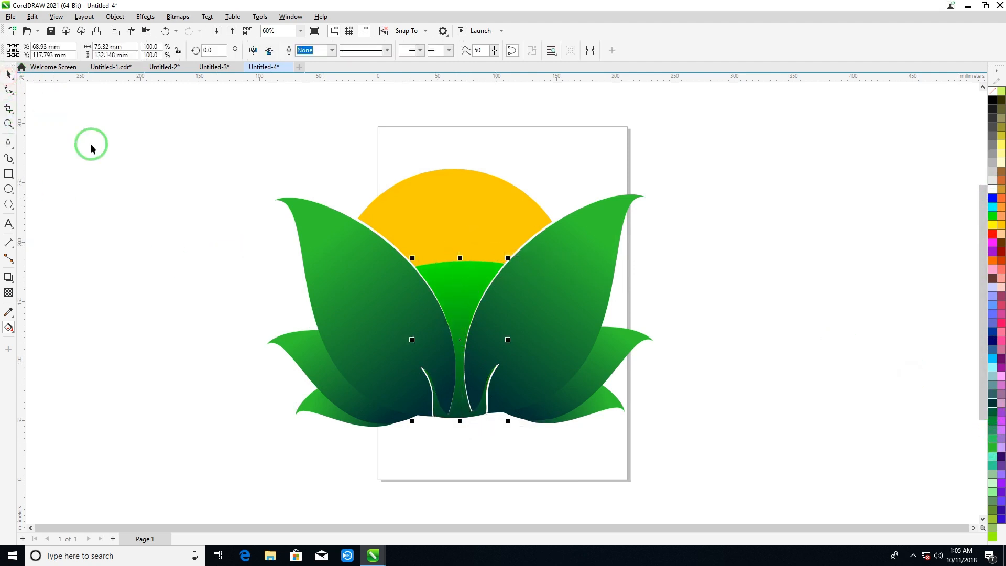
left_click(198, 204)
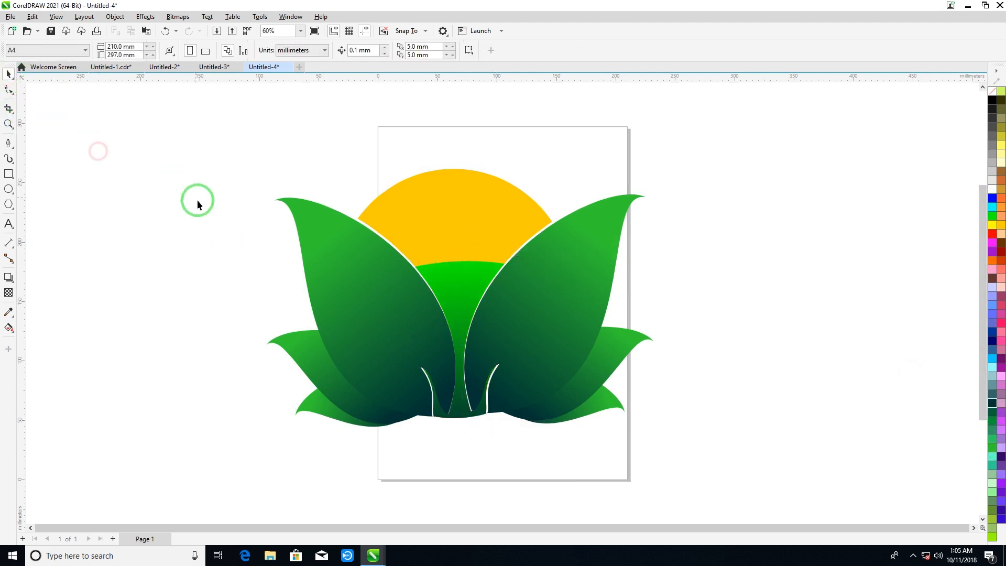
Step: Apply a vertical golden-yellow-to-red gradient to the sun, starting just above its top edge and ending at the green piece
left_click(419, 208)
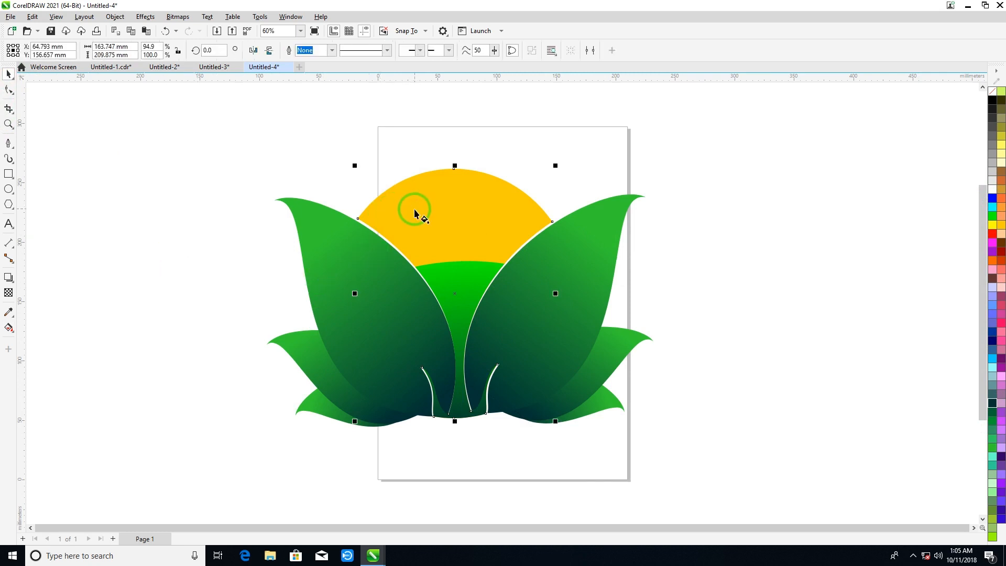
left_click_drag(441, 192, 458, 273)
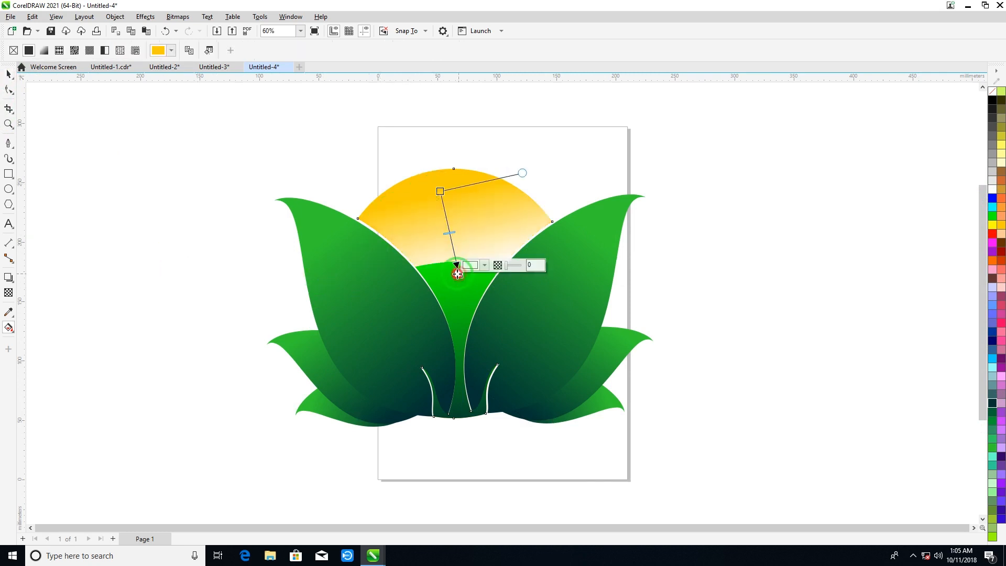
left_click(993, 233)
left_click_drag(439, 190, 451, 156)
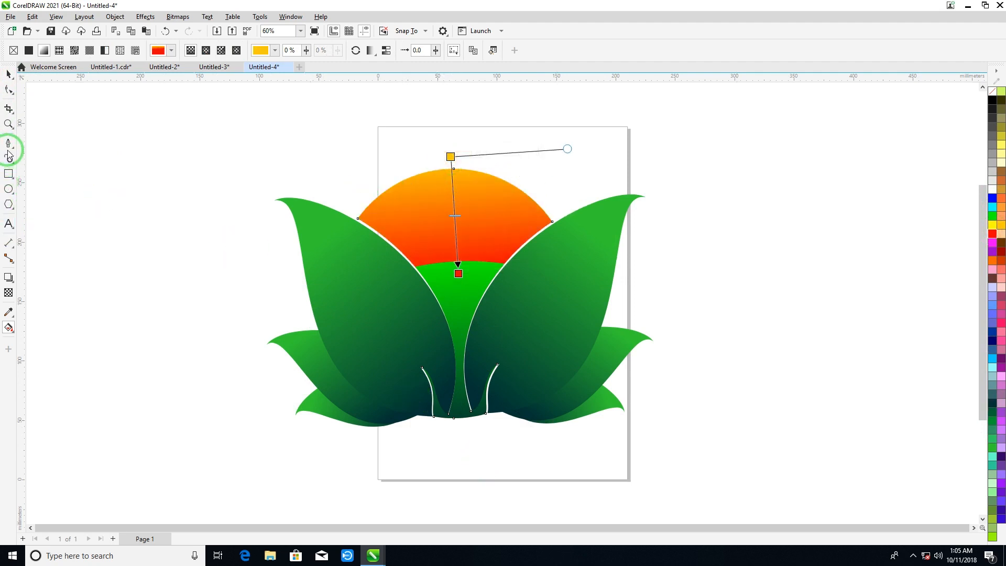
Step: Draw a large polygon at the upper left of the logo, about 306 mm across, and set its number of sides to 50
left_click(9, 204)
left_click_drag(79, 151, 244, 304)
left_click_drag(303, 49, 267, 51)
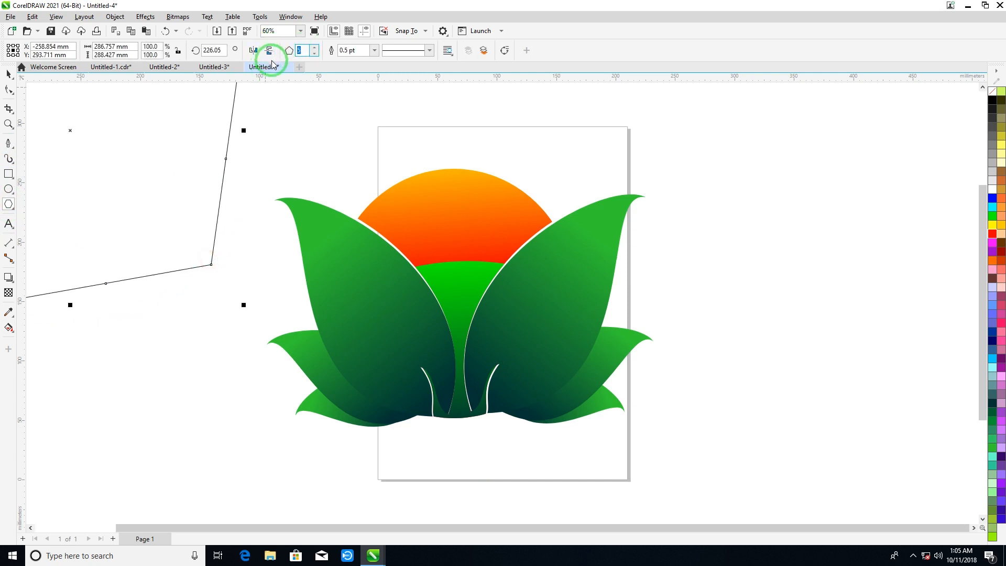
type("50")
key("Return")
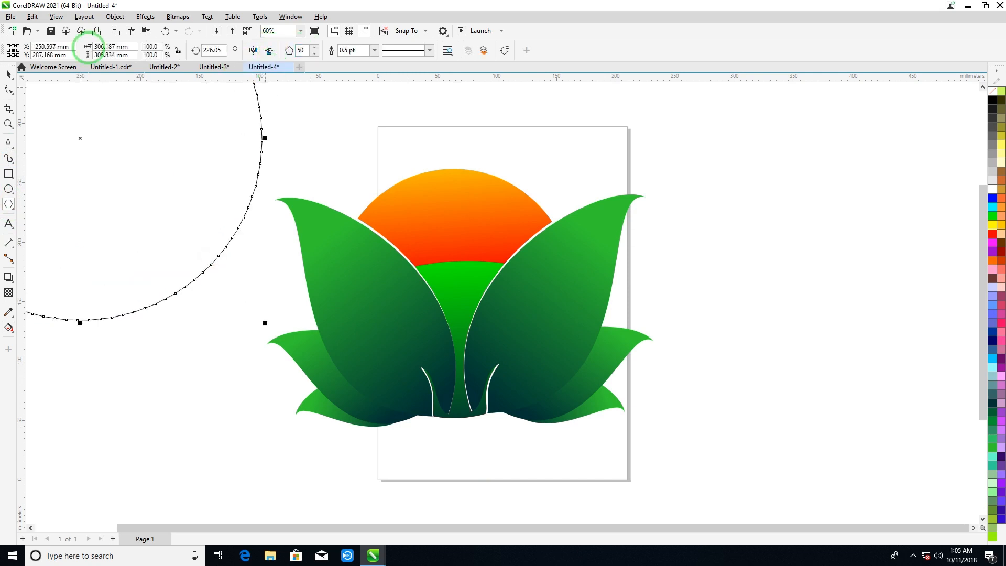
Step: Move the 50-sided polygon over the logo's left half and pull its nodes inward to form a ring of sharp spikes
left_click(10, 74)
left_click(155, 167)
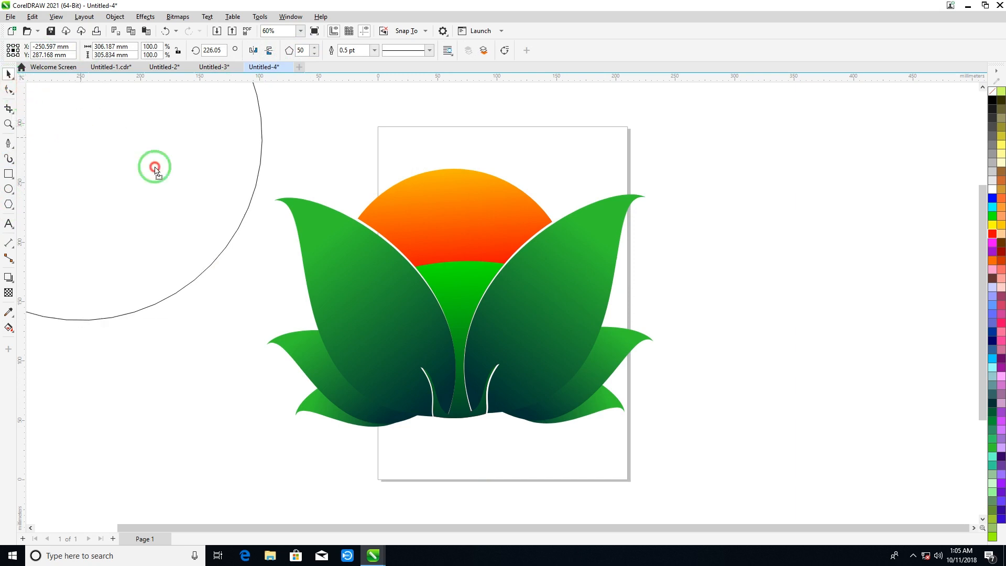
left_click_drag(155, 168, 378, 294)
left_click(203, 112)
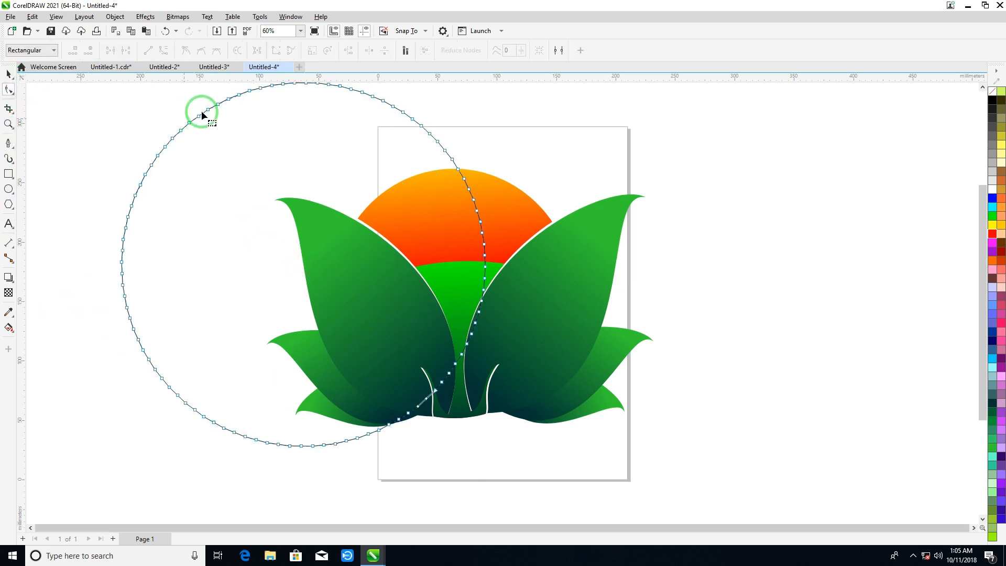
left_click_drag(210, 113, 245, 160)
left_click(10, 77)
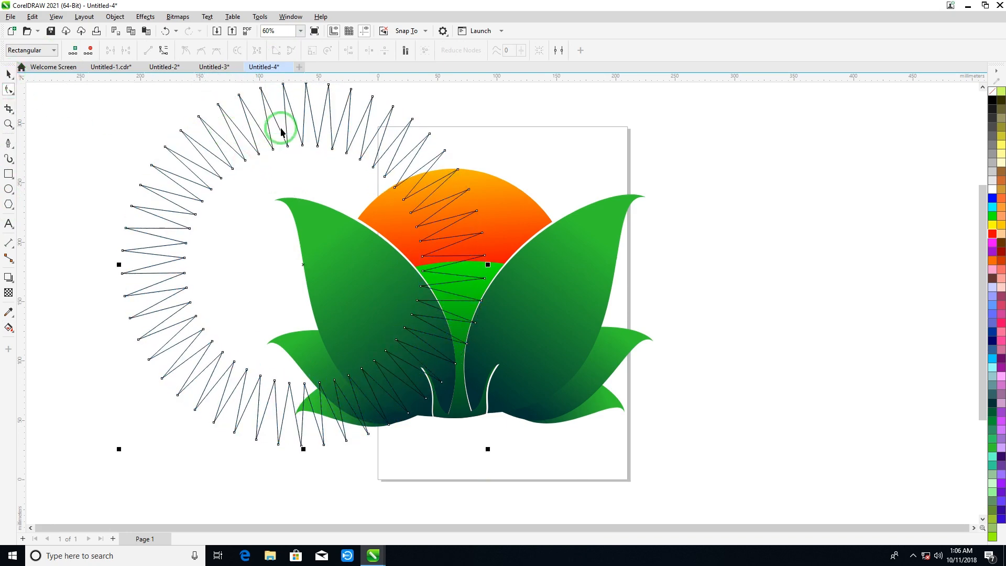
Step: Center the spiked ring over the logo's leaves and narrow it to about 216 mm wide
left_click_drag(286, 113, 429, 234)
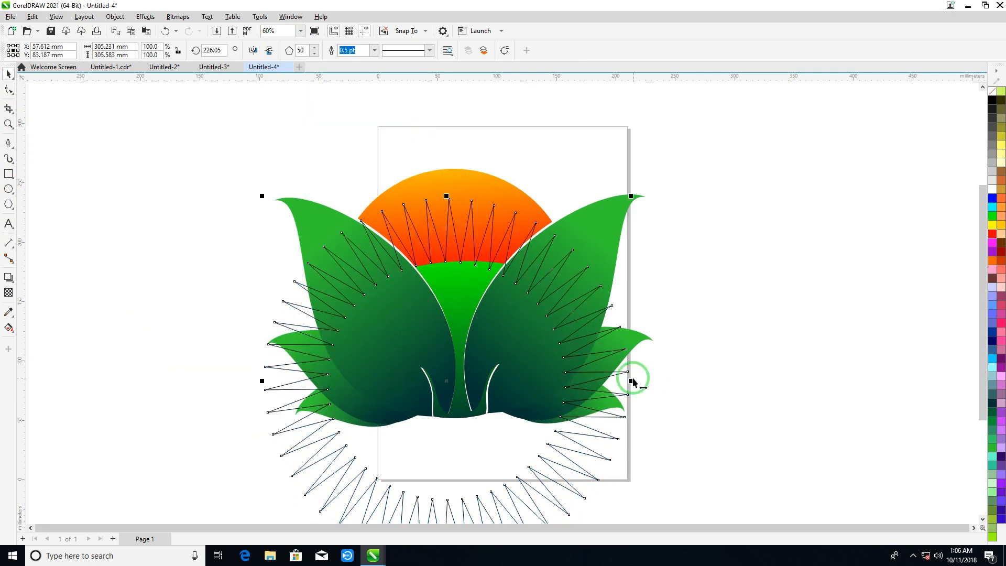
left_click_drag(631, 387, 576, 372)
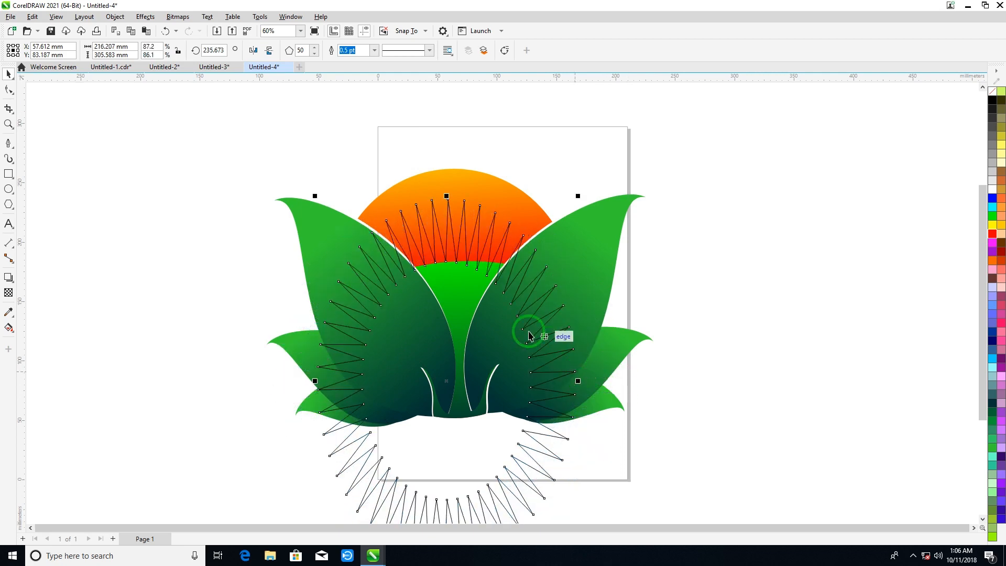
Step: Intersect the spiked ring with the sun to create rays inside it, and delete the leftover ring
left_click(459, 180)
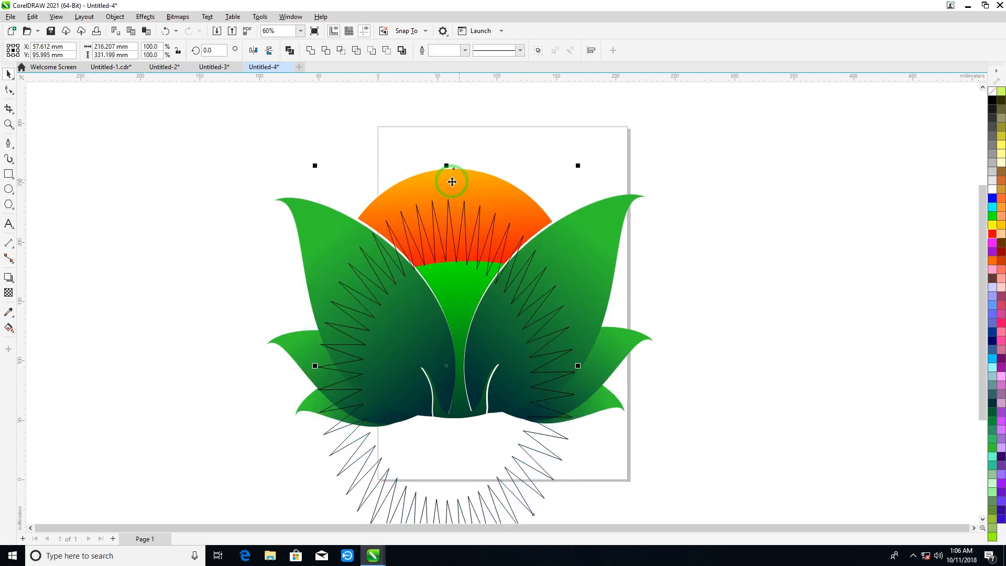
left_click(339, 52)
left_click(225, 391)
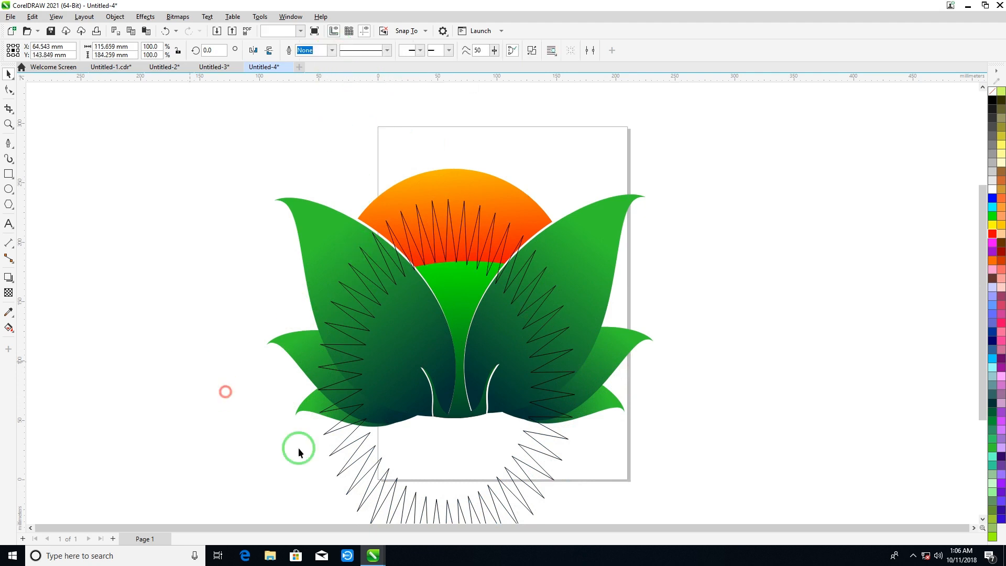
left_click(358, 462)
key("Delete")
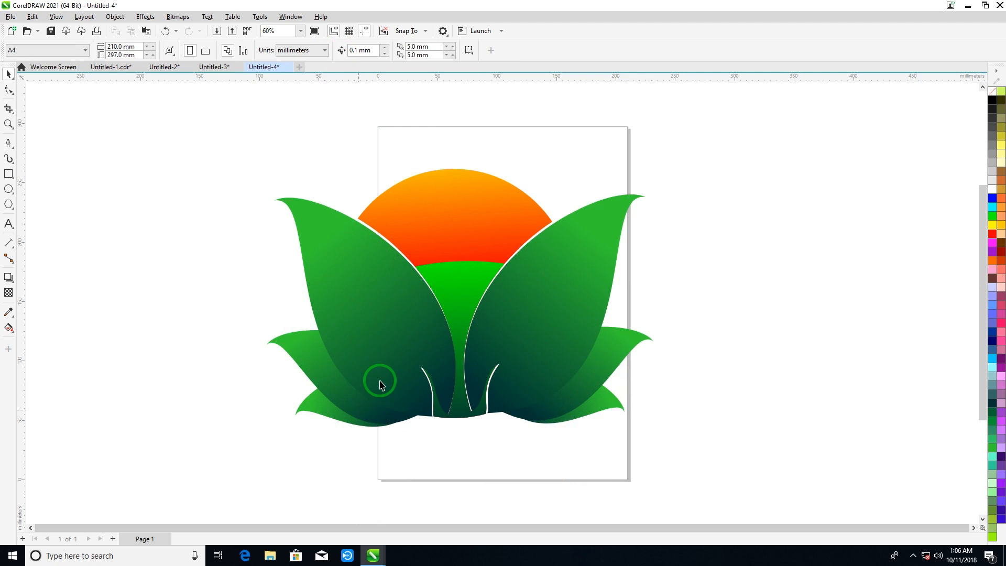
Step: Fill the sun rays with a near-vertical dark-red-to-yellow gradient running from above their tips to just below the green piece's top edge
left_click(439, 248)
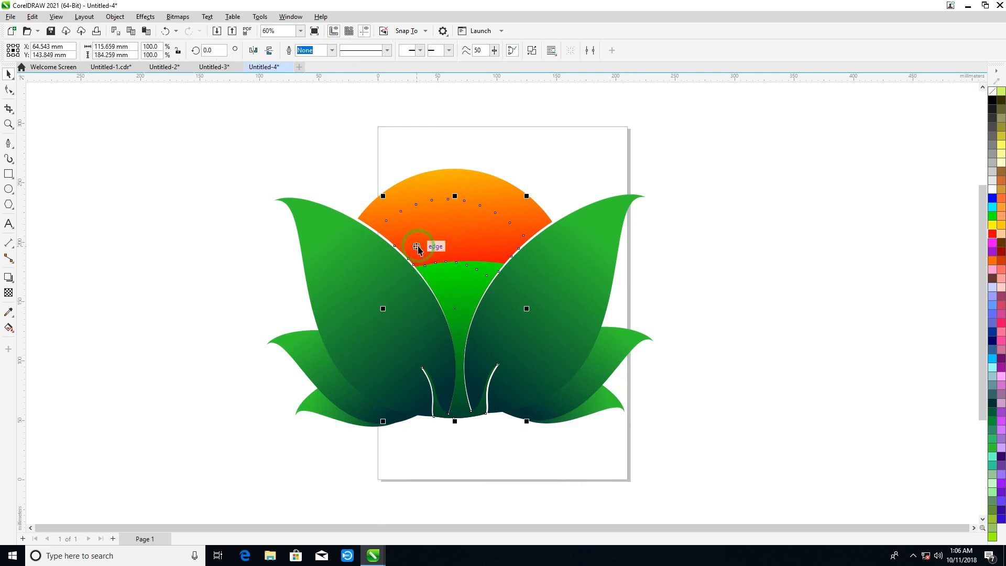
left_click(1001, 252)
key("g")
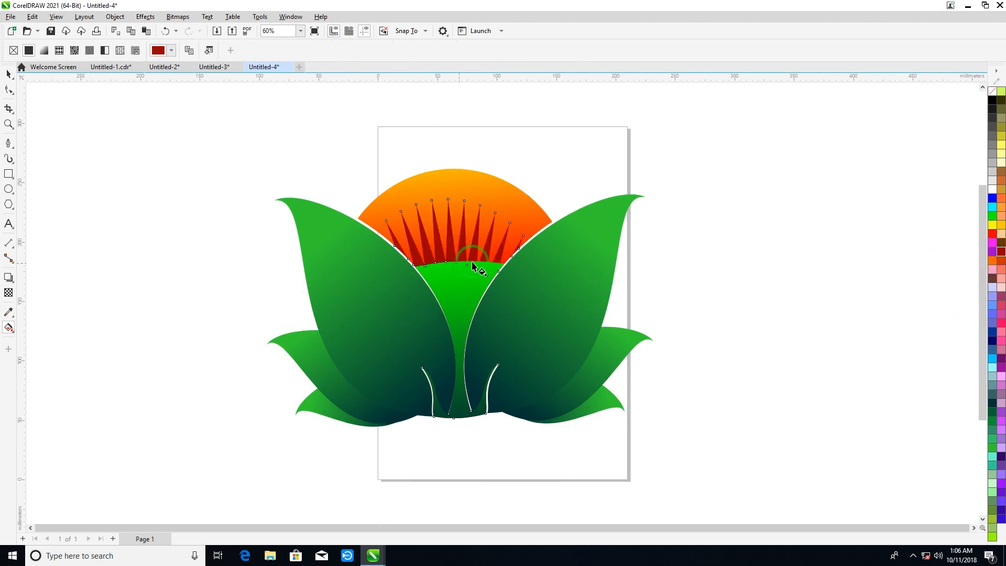
left_click_drag(465, 247, 465, 276)
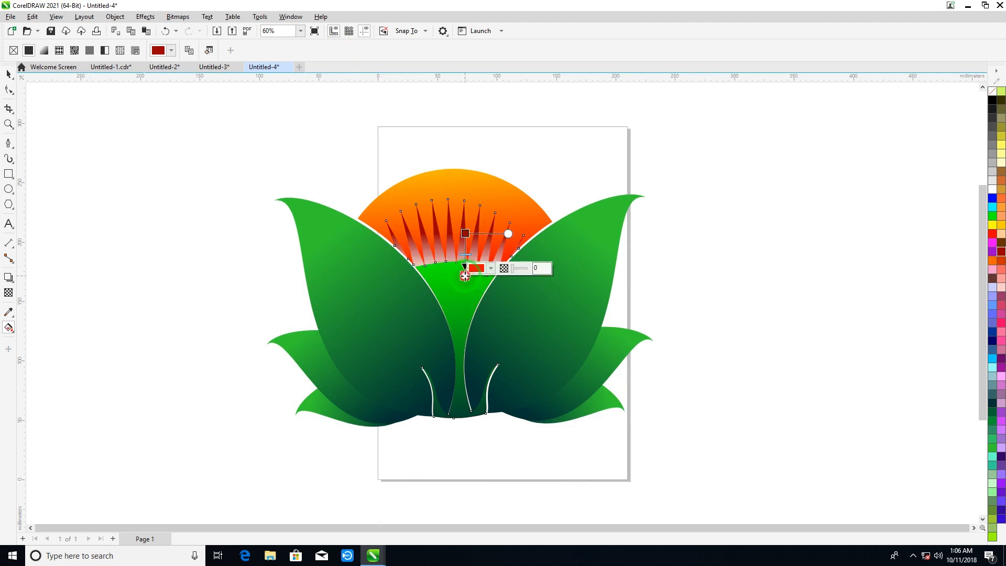
left_click(992, 225)
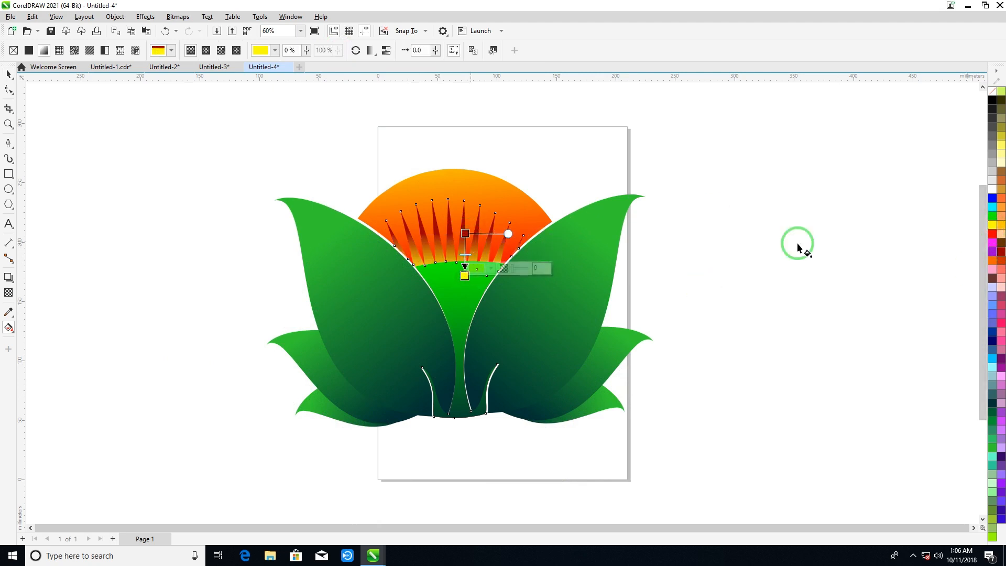
left_click(465, 233)
left_click_drag(466, 233, 460, 184)
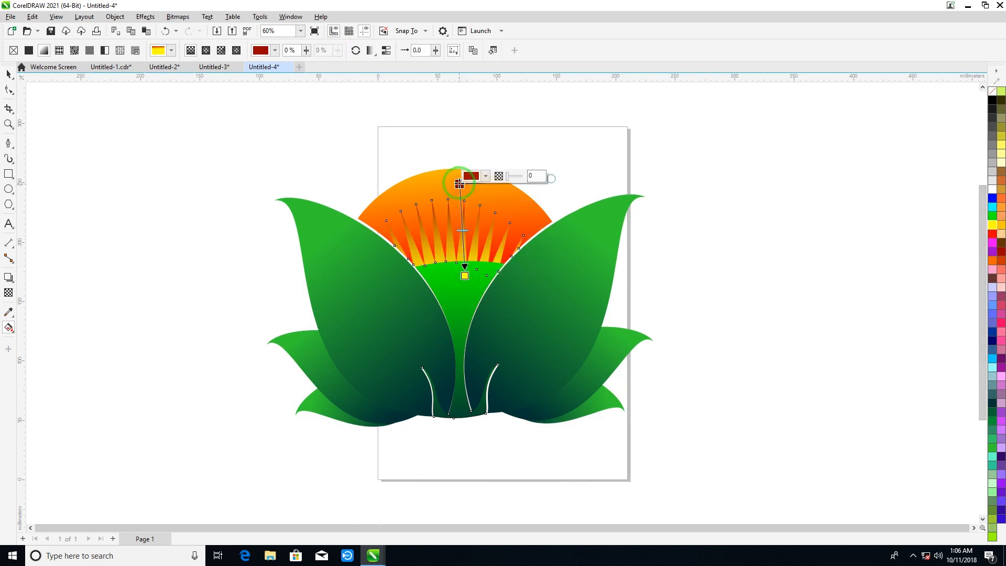
left_click(9, 72)
left_click(108, 140)
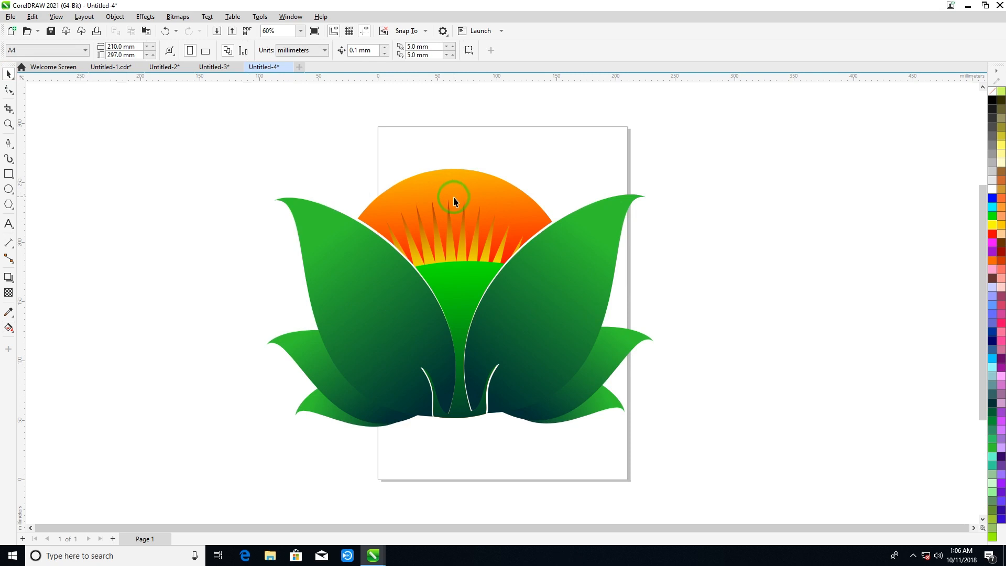
Step: Insert the Webdings dove glyph on the upper left of the sun, scaled to about 26 mm wide
key("ctrl+F11")
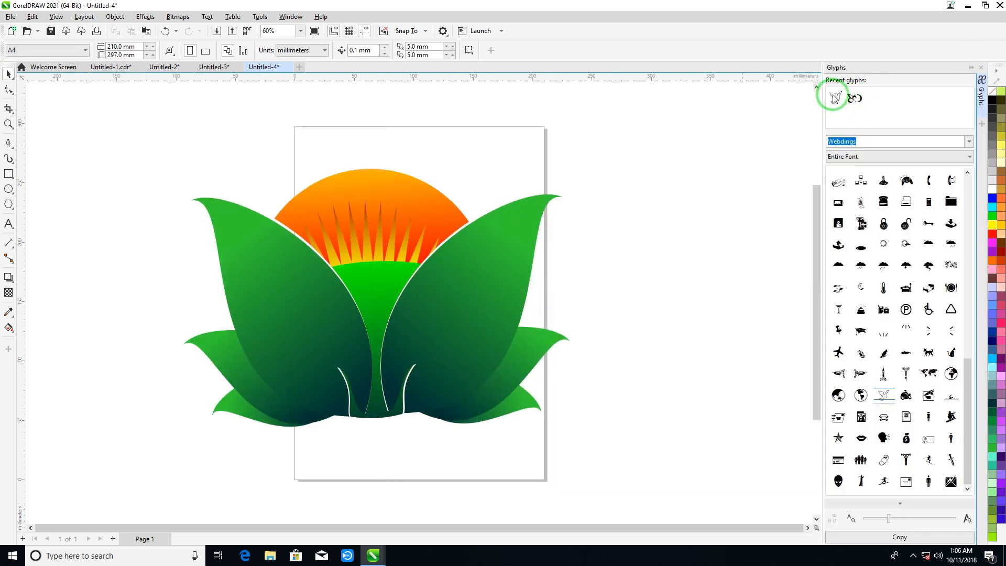
left_click_drag(837, 97, 386, 167)
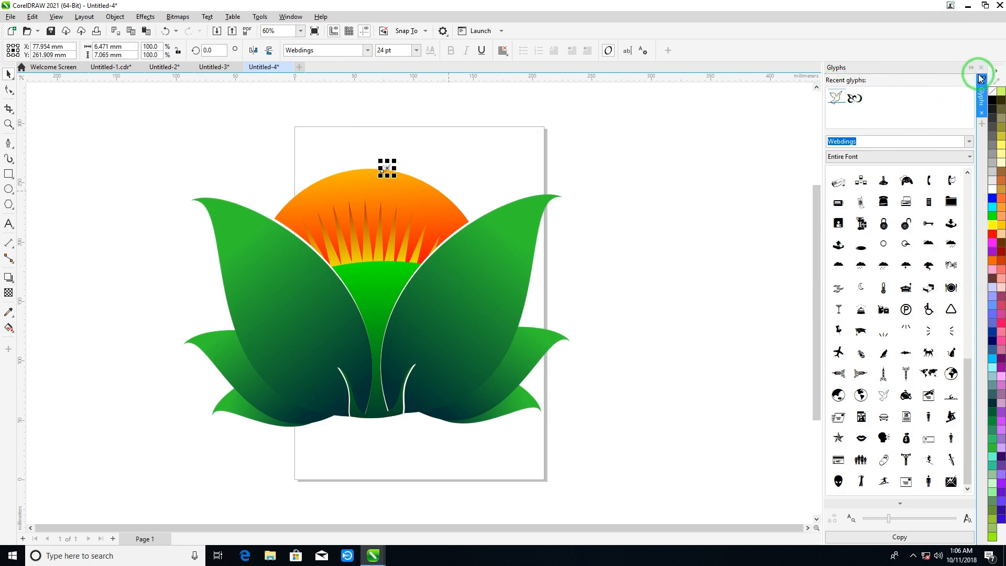
left_click_drag(381, 178, 342, 195)
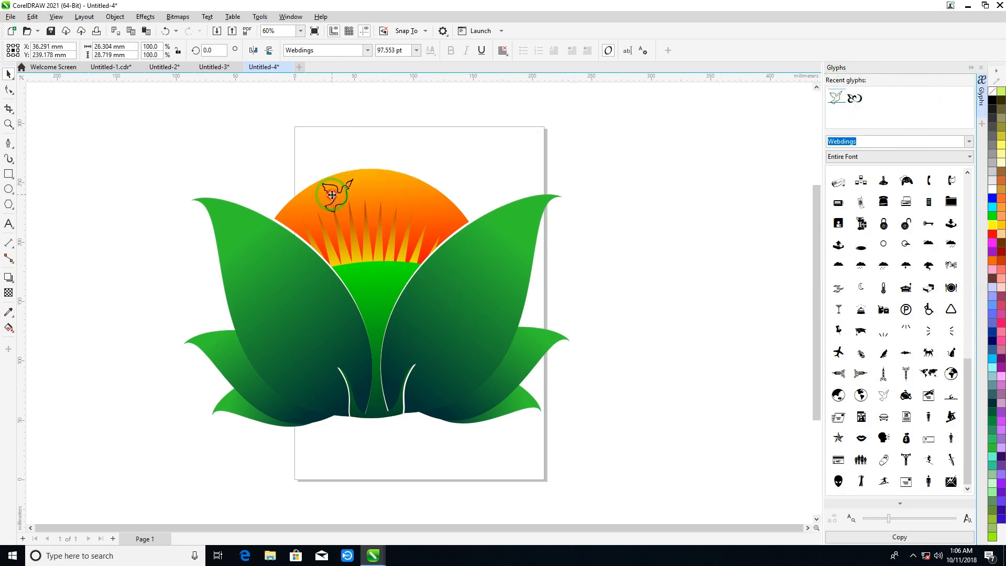
Step: Duplicate the dove, place the copy on the sun's upper right and mirror it horizontally to face the first
key("ctrl+d")
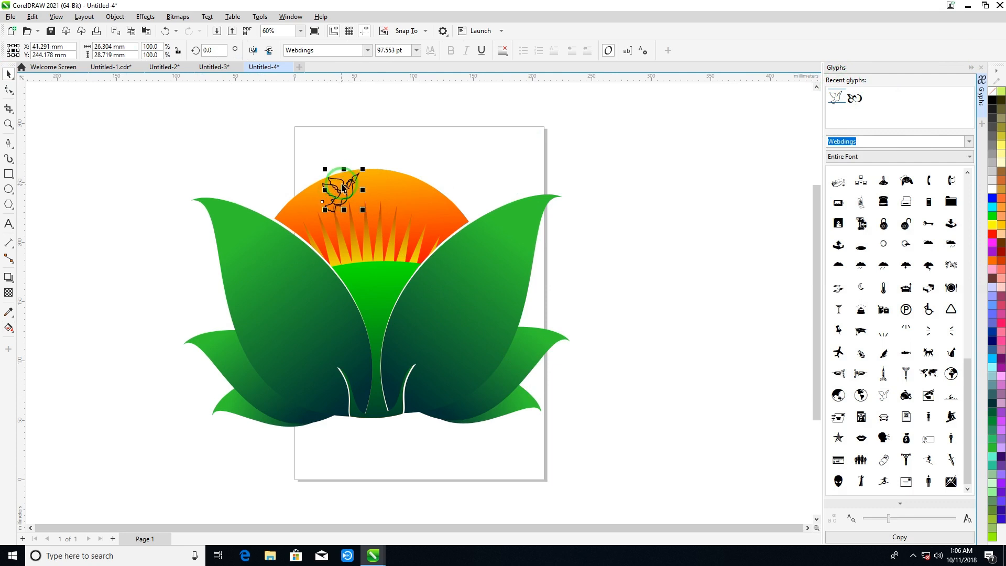
left_click(388, 186)
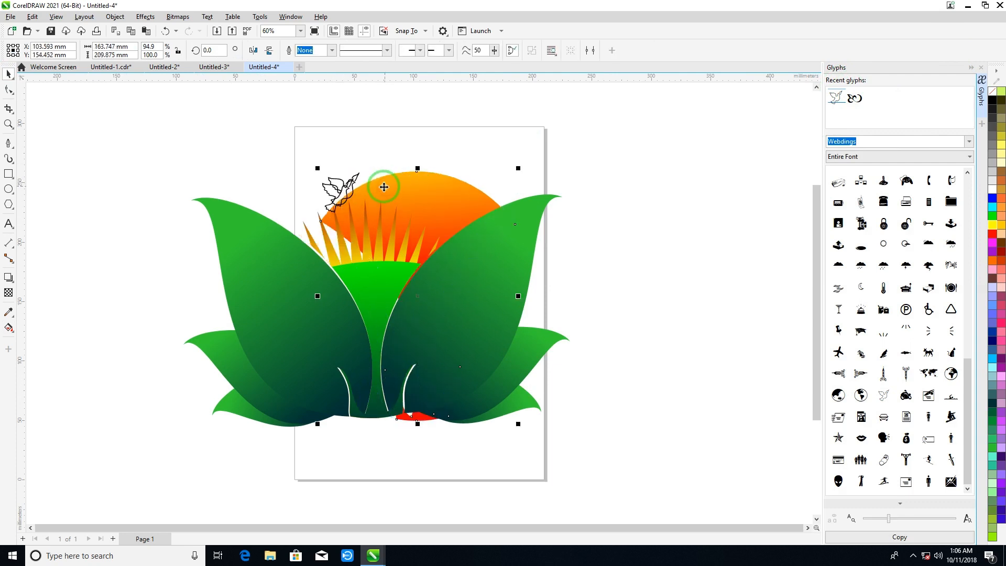
left_click(324, 167)
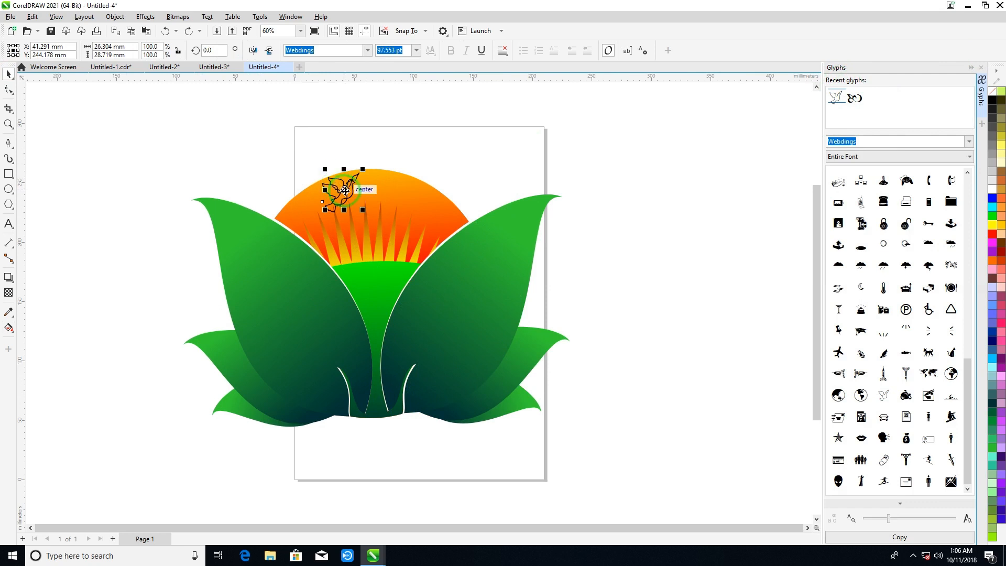
left_click_drag(388, 193, 390, 193)
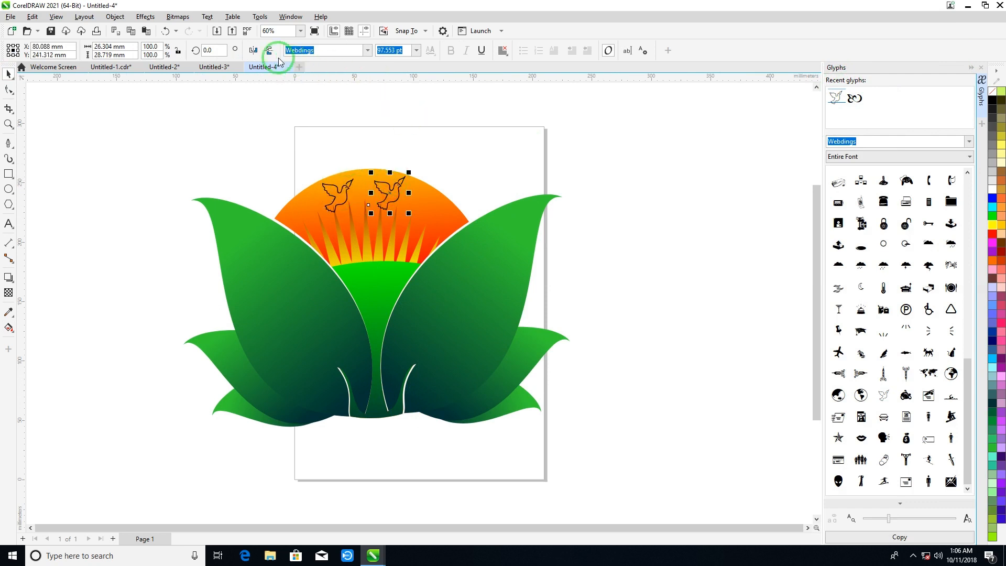
left_click(230, 107)
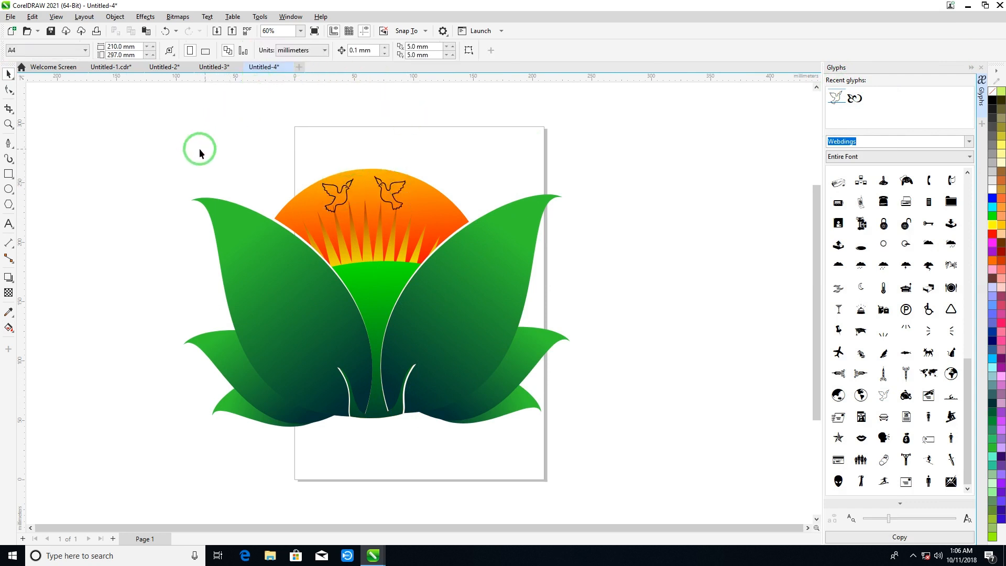
Step: Draw an ellipse about 171 by 59 mm over the leaves' base and fill it with a vertical dark-teal-to-green gradient
left_click(10, 189)
left_click_drag(277, 370, 482, 443)
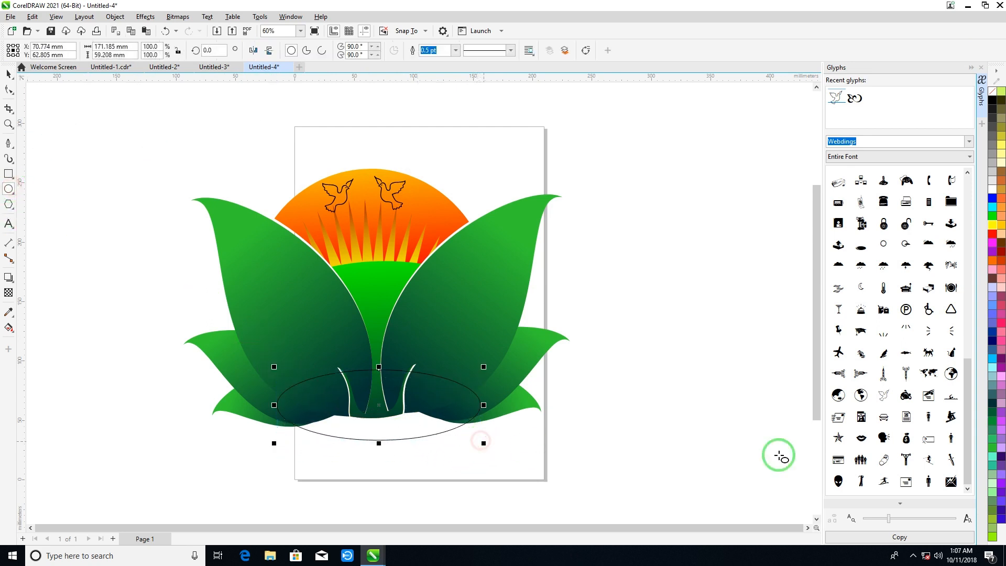
left_click(991, 404)
key("g")
left_click_drag(367, 388, 375, 446)
left_click(992, 448)
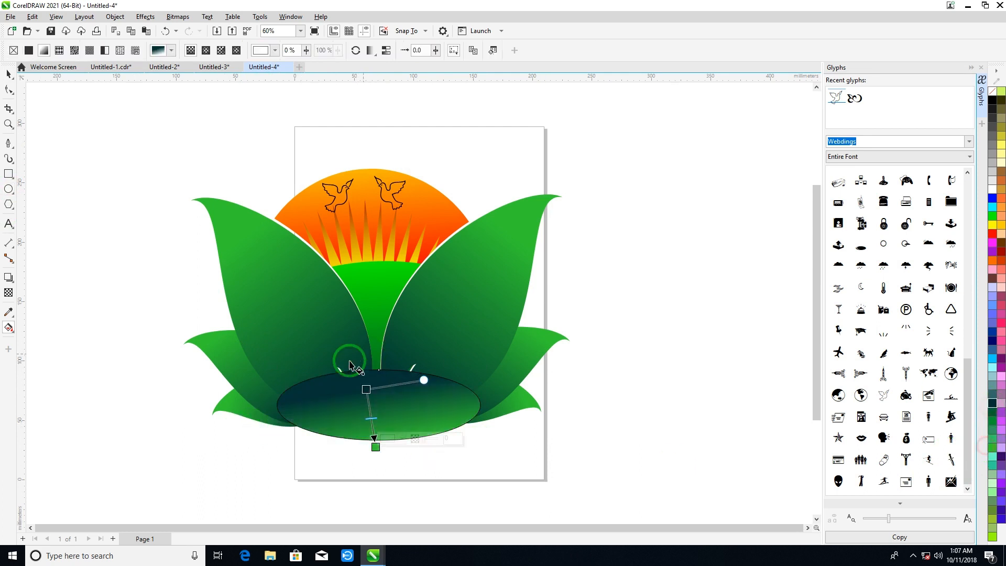
left_click_drag(366, 389, 370, 351)
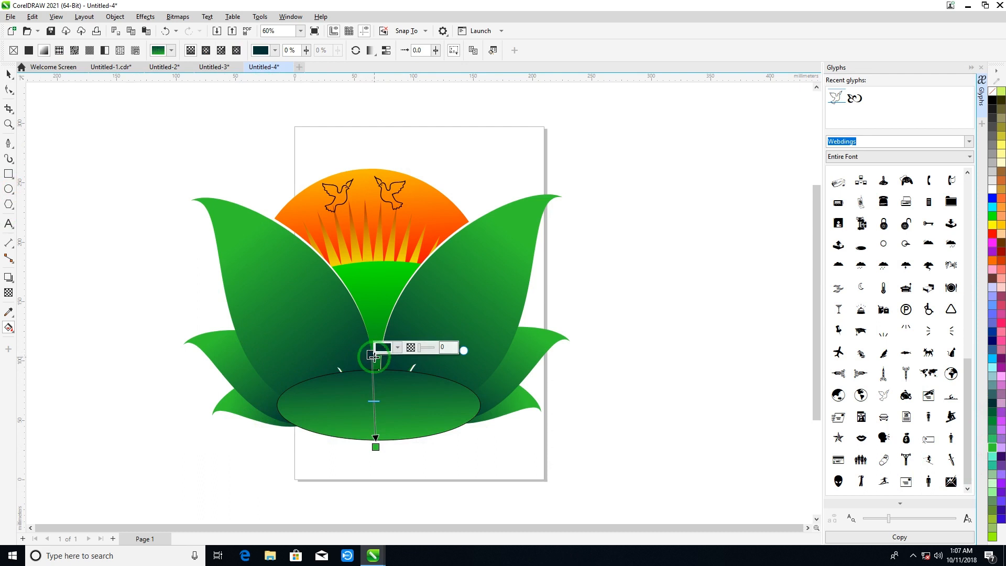
left_click(8, 75)
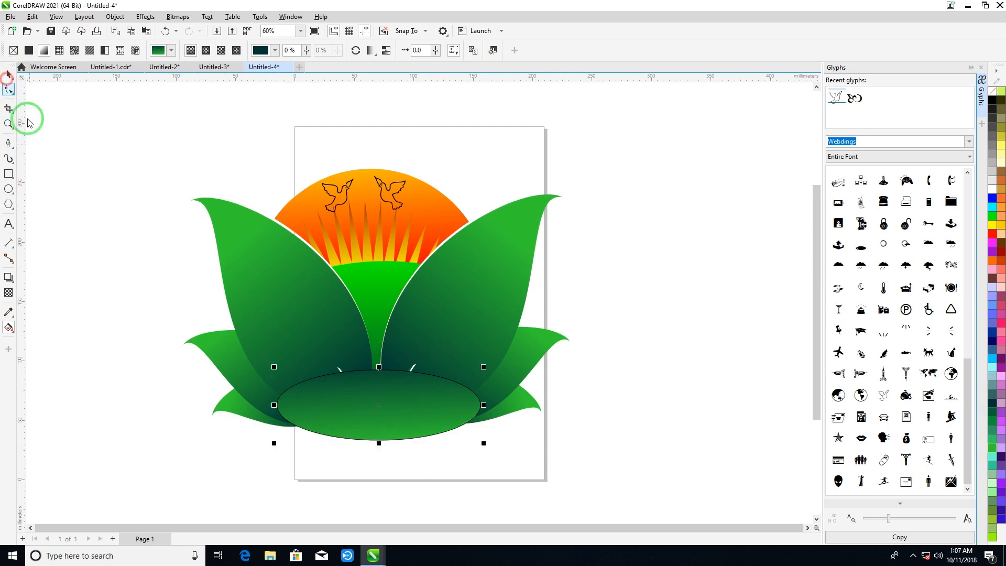
Step: Remove the ellipse's outline and, after trying it behind the artwork, bring the ellipse back to the front
key("shift+Page_Down")
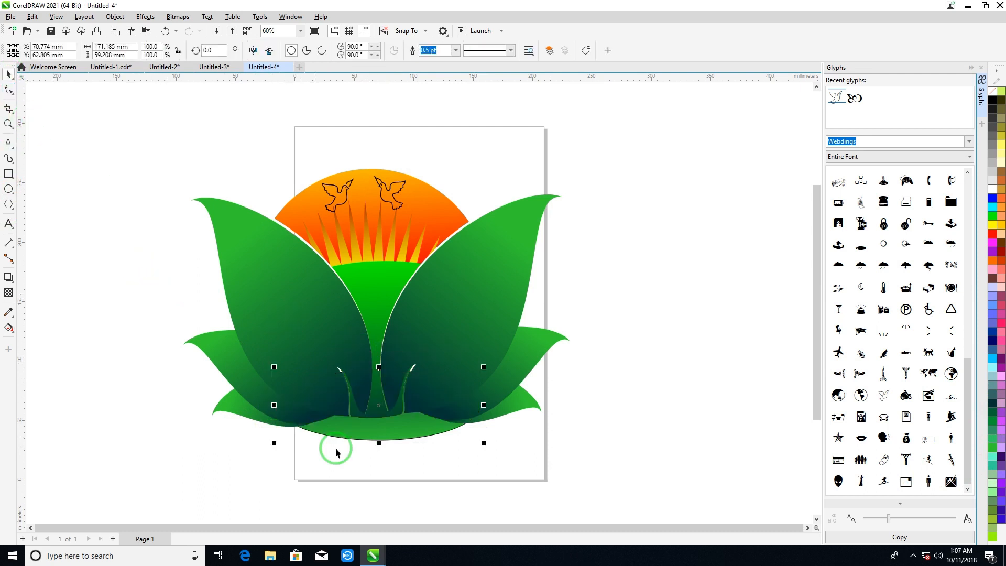
left_click(455, 50)
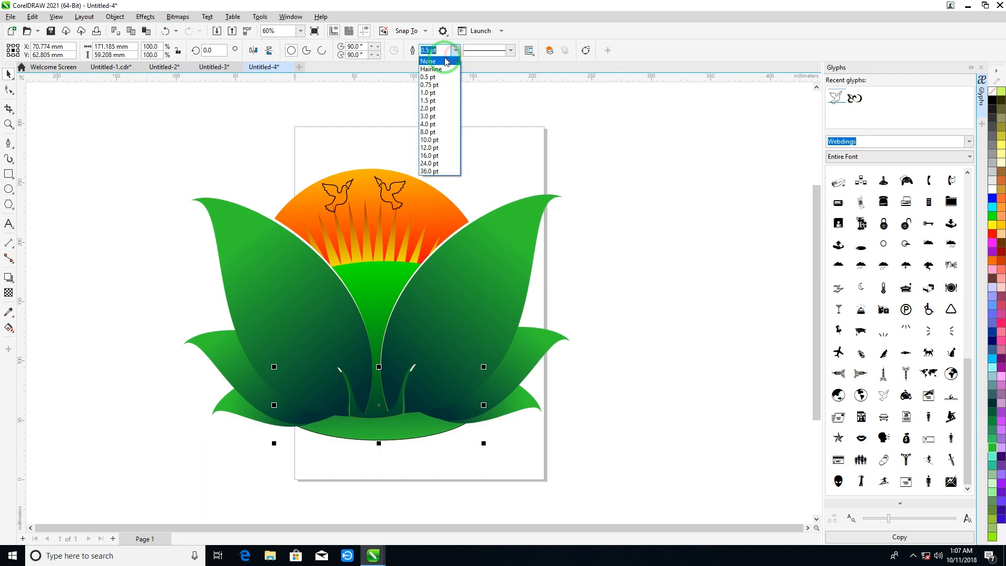
left_click(433, 60)
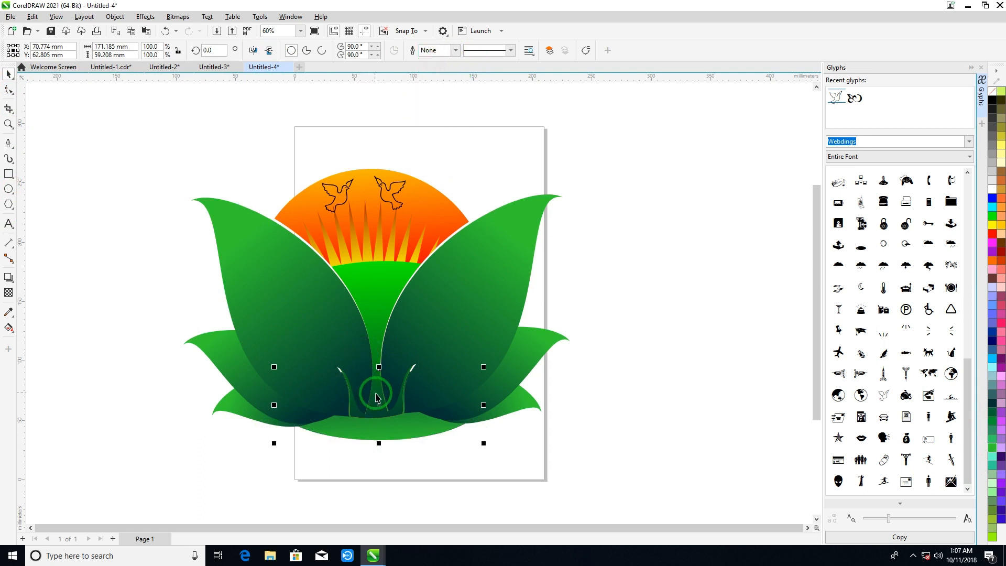
key("shift+Page_Up")
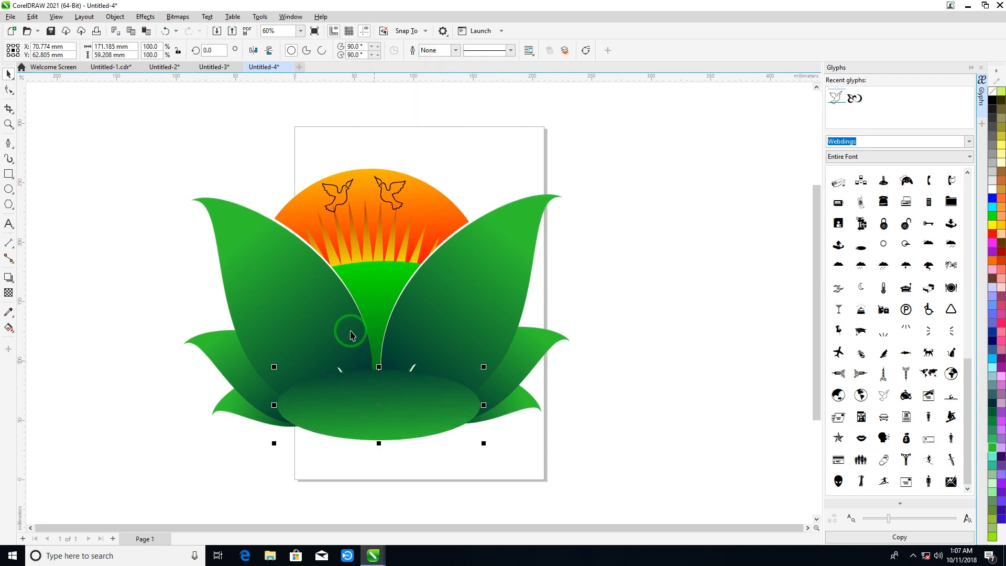
Step: Flip the ellipse vertically and extend the green end of its gradient up near the center piece's top edge
left_click(269, 50)
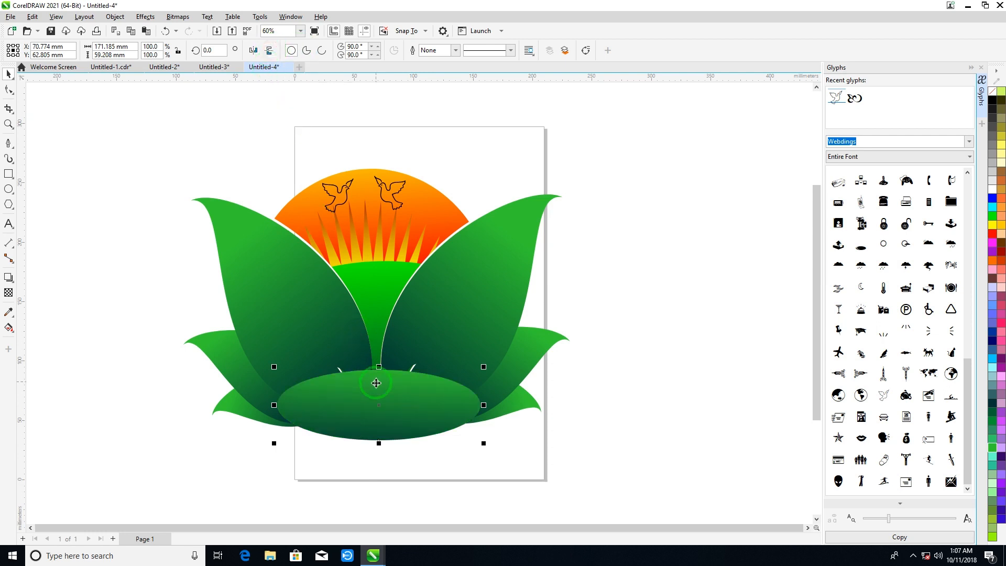
left_click(374, 417)
key("g")
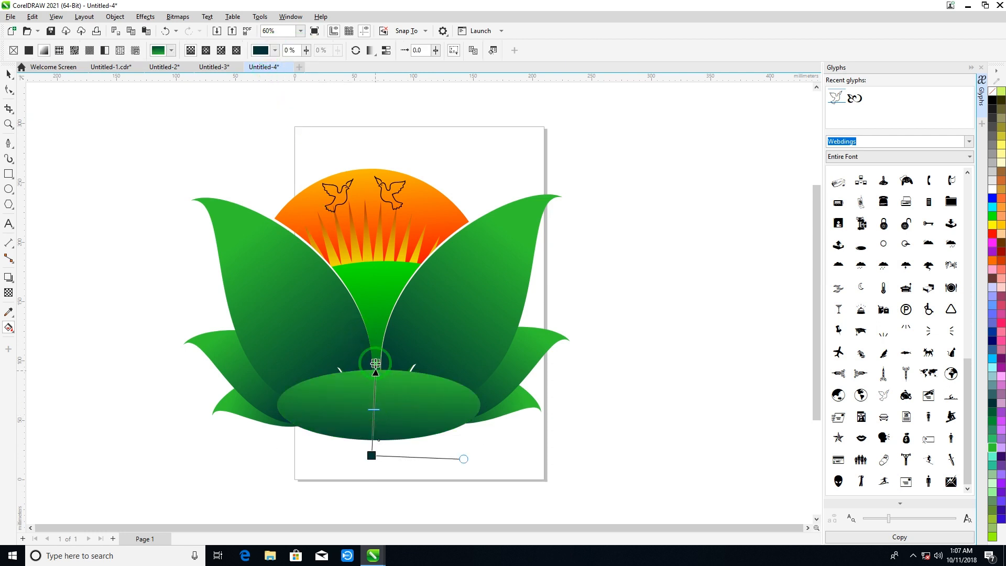
left_click_drag(376, 362, 360, 274)
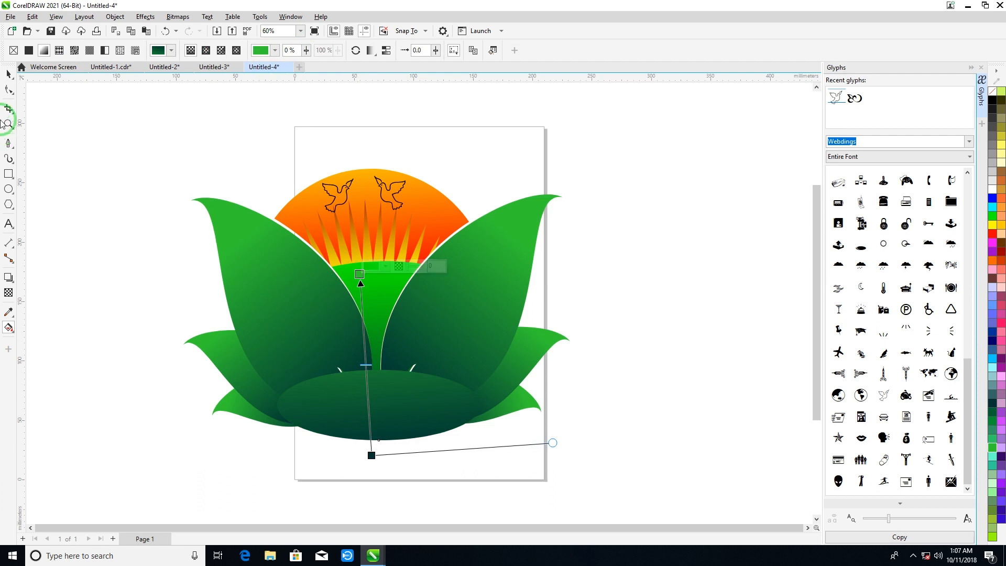
left_click(6, 79)
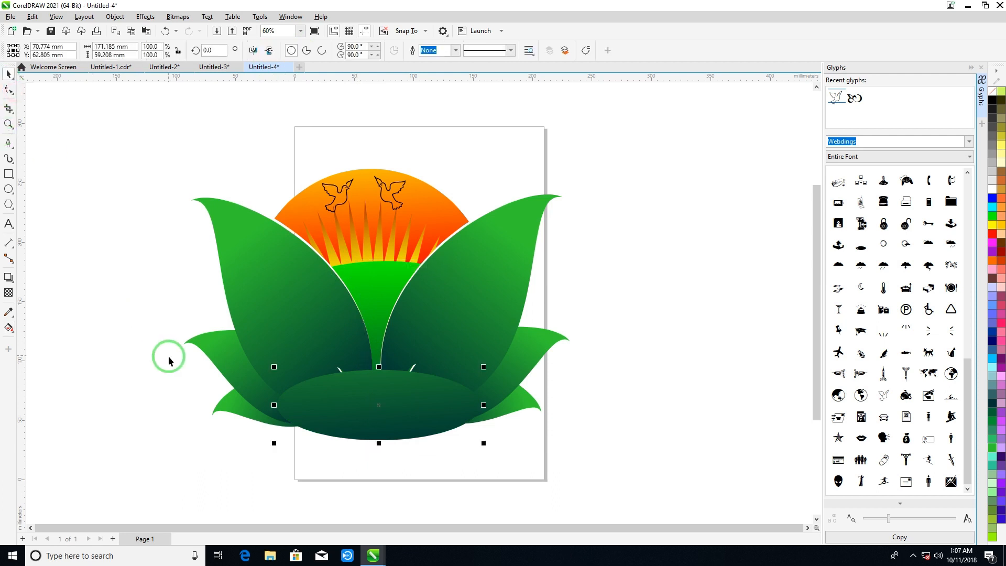
Step: Flatten the ellipse to about 24 mm high and shift it slightly left at the base of the leaves
left_click_drag(379, 366, 378, 402)
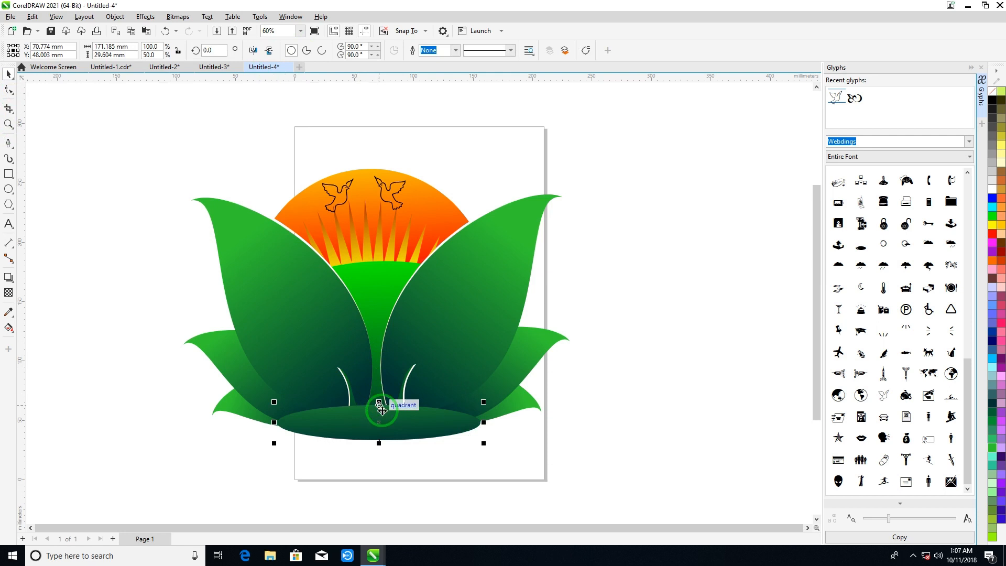
left_click(364, 486)
left_click(355, 431)
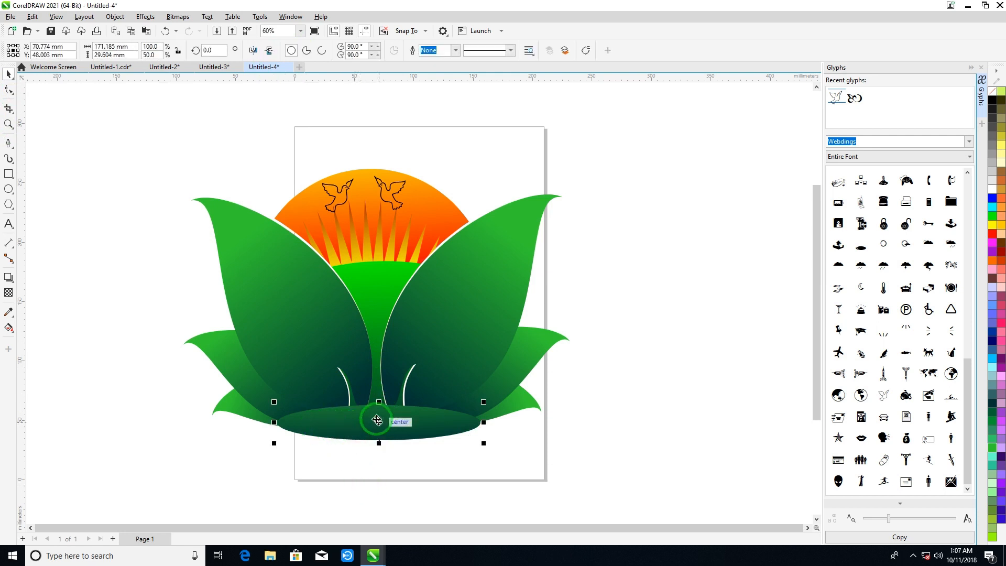
left_click_drag(379, 402, 390, 427)
left_click(378, 471)
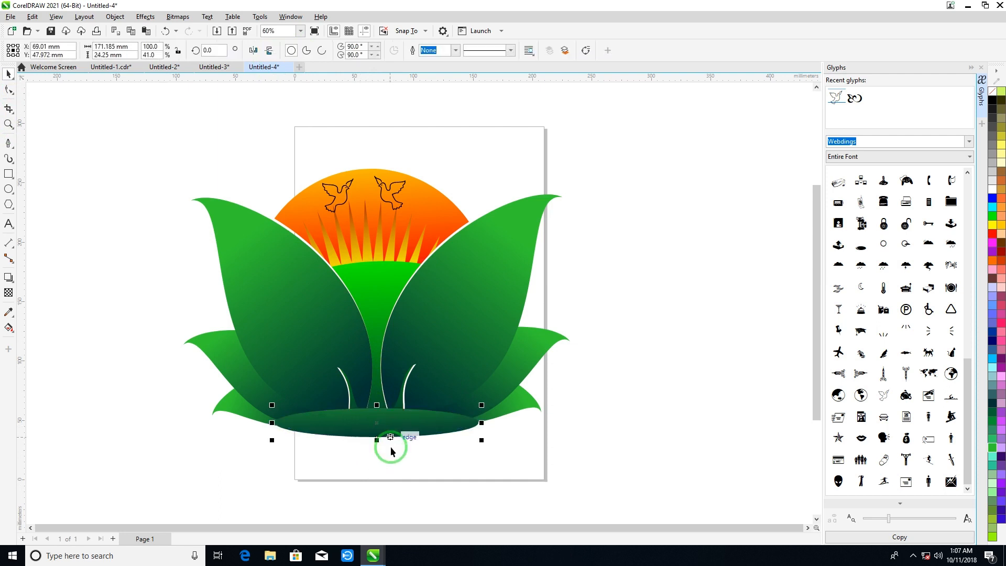
left_click(390, 448)
left_click(384, 426)
left_click(377, 472)
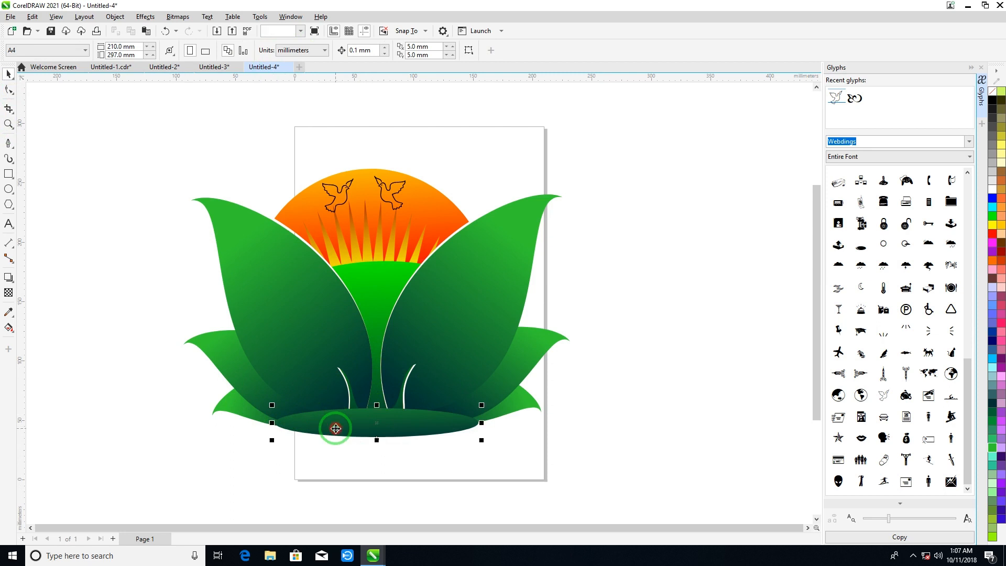
Step: Reverse the base ellipse's gradient so the dark-teal end sits above the ellipse and the green end extends below it
key("g")
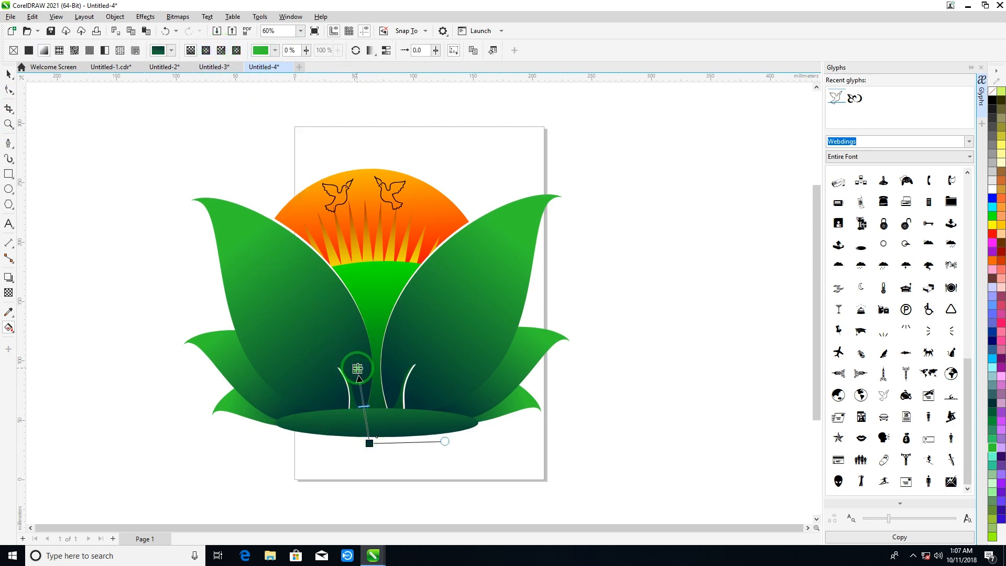
left_click_drag(358, 368, 396, 510)
left_click_drag(370, 444, 378, 399)
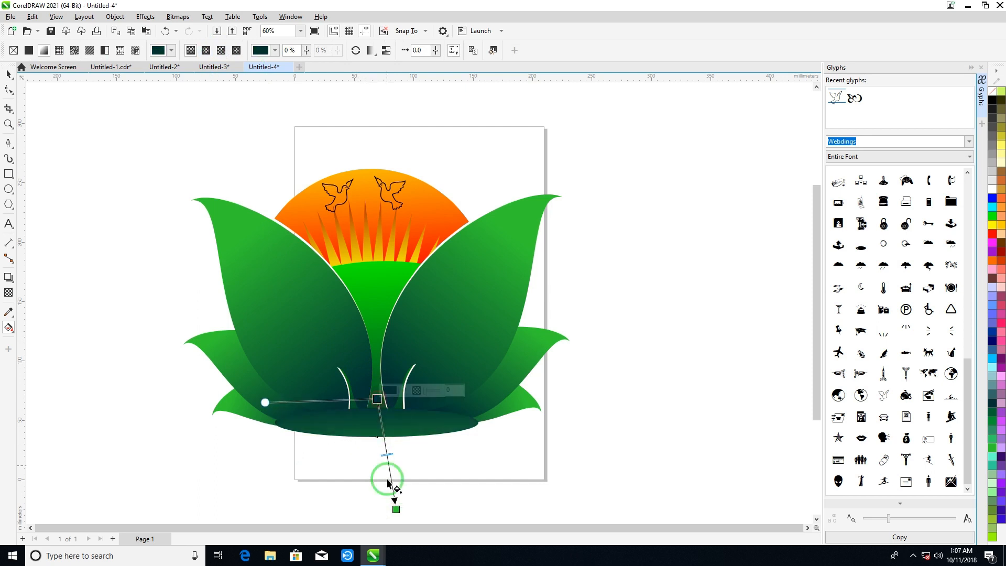
left_click_drag(396, 510, 383, 487)
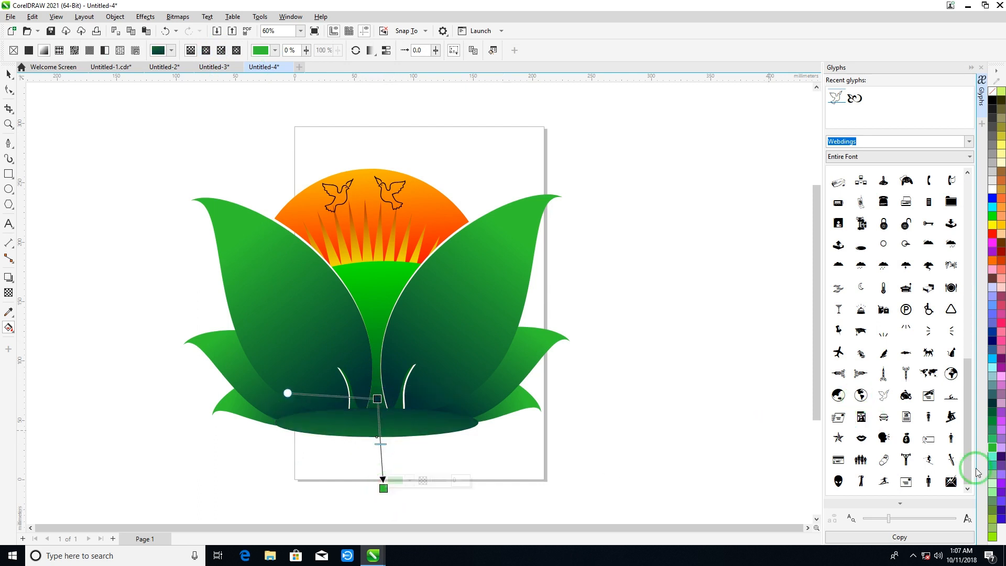
left_click_drag(377, 399, 373, 368)
left_click(10, 73)
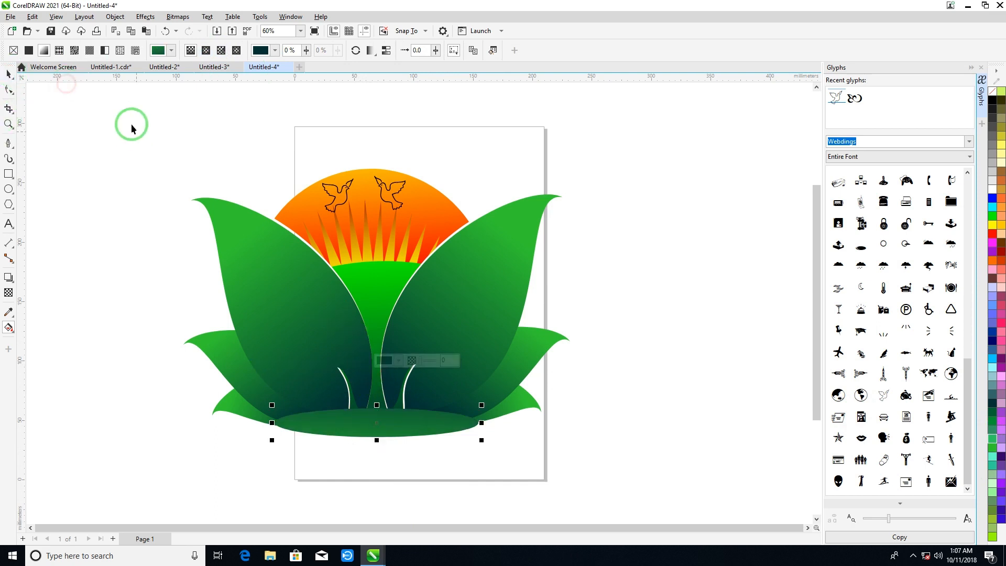
left_click_drag(126, 121, 604, 469)
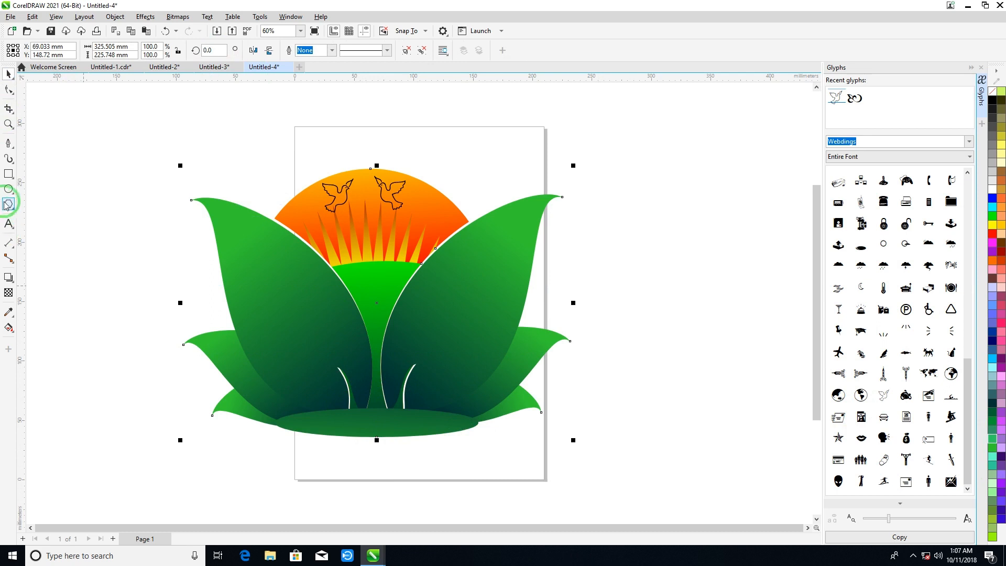
Step: Add the text "Global India" in 24 pt Arial below the lower-left leaves
left_click(9, 224)
left_click(229, 436)
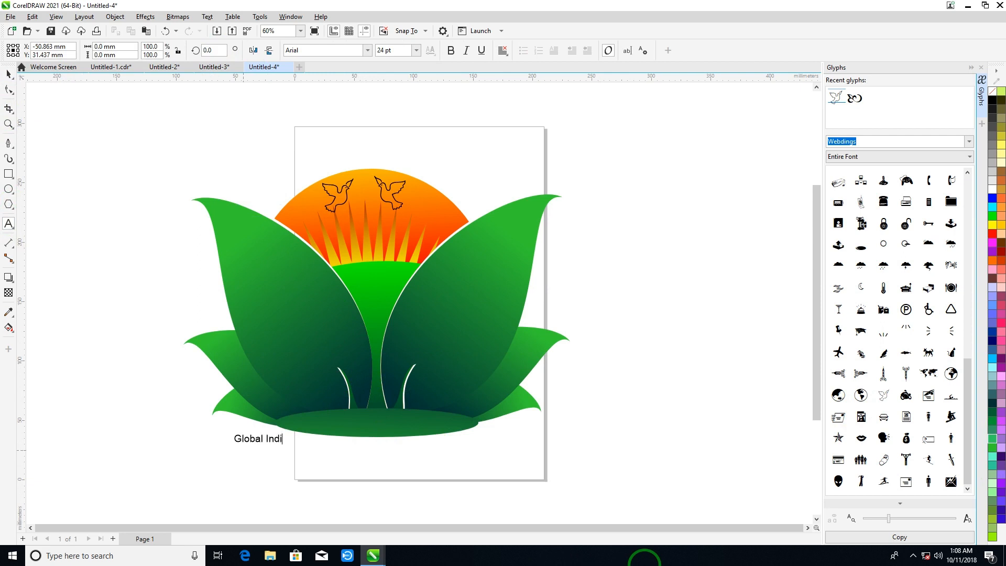
key("Escape")
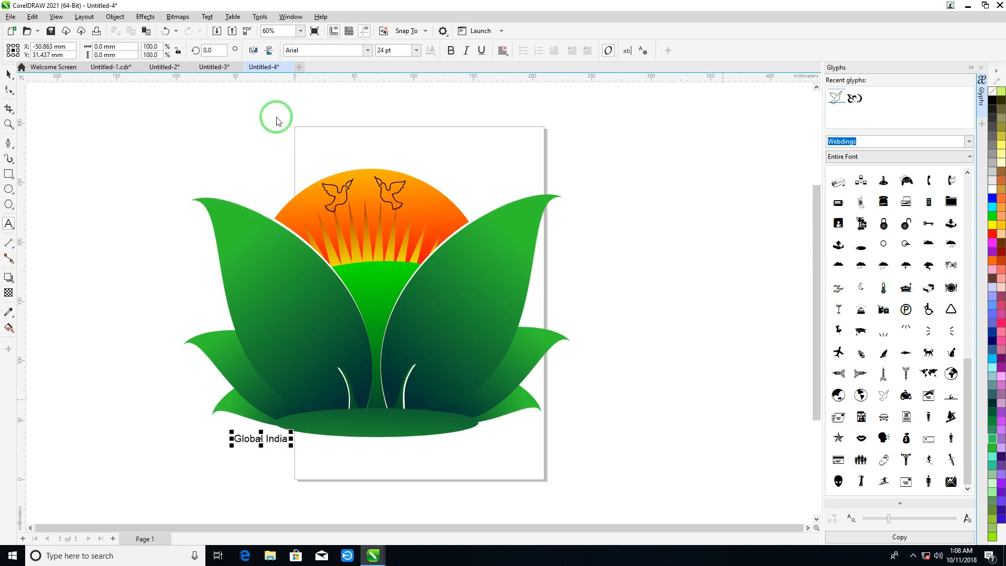
Step: Enlarge the "Global India" text to about 145 mm wide beneath the base ellipse and color it dark teal
left_click(7, 75)
left_click_drag(293, 448, 408, 461)
mouse_move(346, 447)
left_mouse_down()
mouse_move(425, 452)
mouse_move(352, 449)
left_mouse_up()
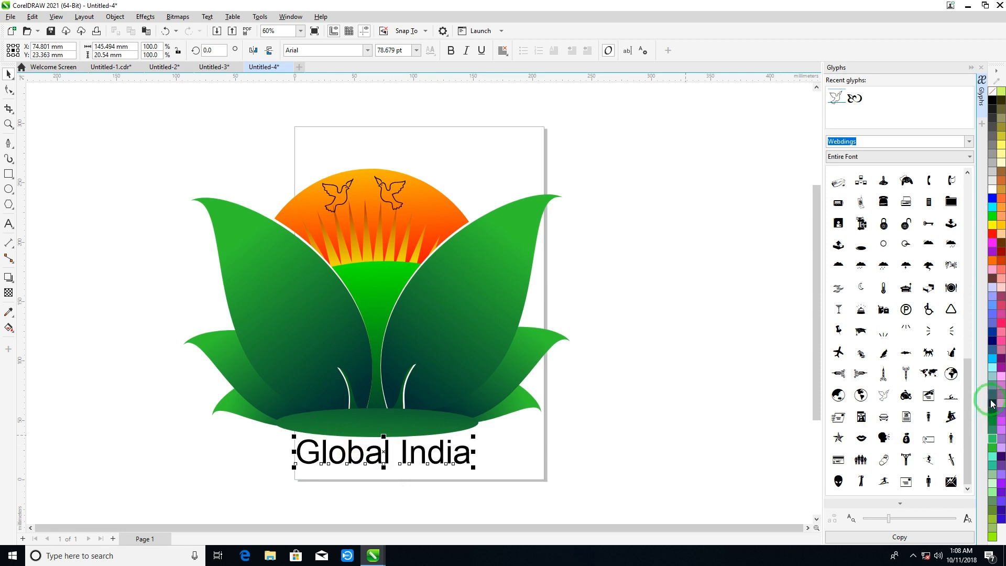
Step: Group the whole logo with its text, scale the group down to about 175 by 133 mm, and shift it slightly upward
left_click_drag(309, 135, 606, 507)
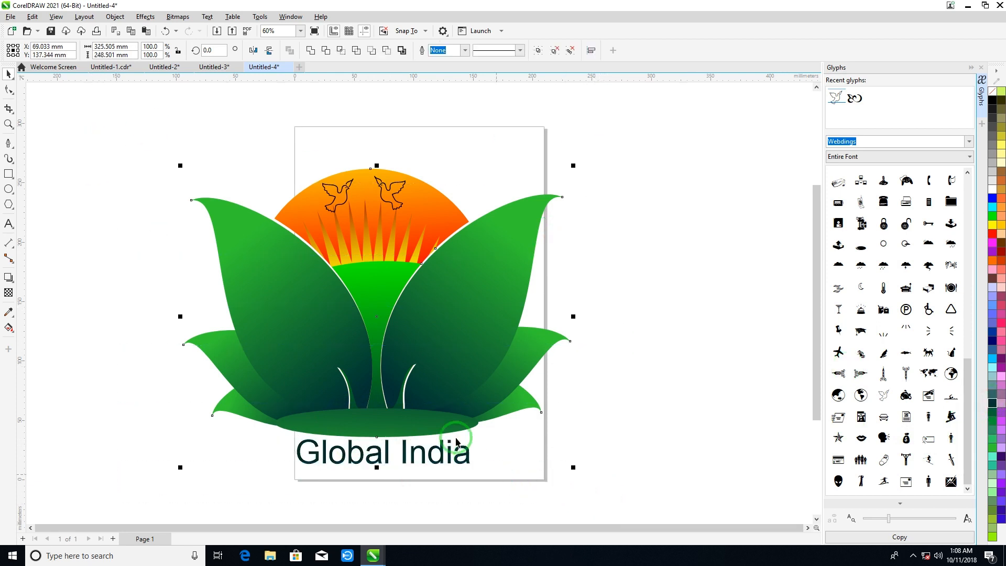
key("ctrl+g")
left_click_drag(574, 469, 523, 398)
left_click_drag(422, 345, 421, 329)
left_click(563, 371)
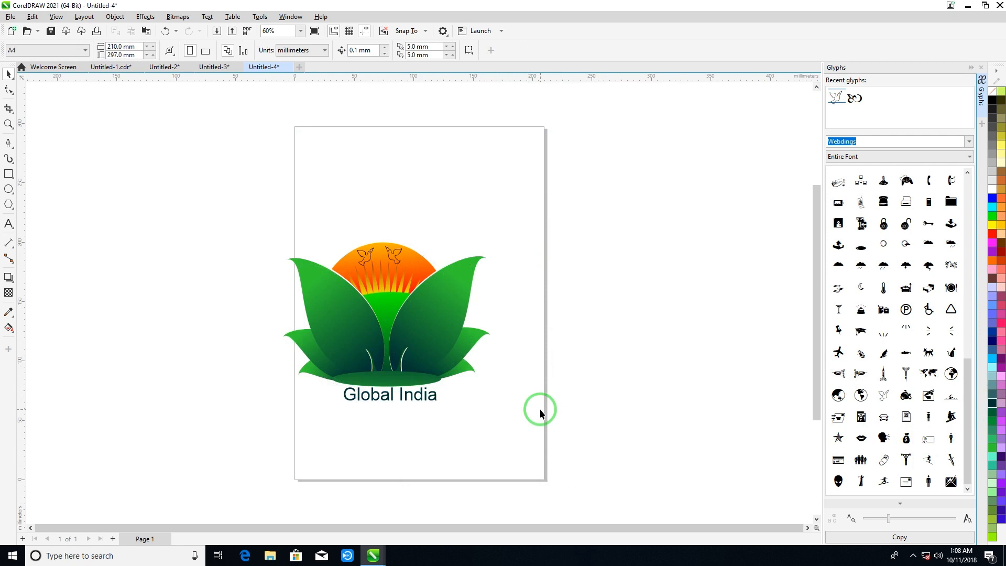
Step: Place a copy of the logo on each side of the original, arrange all three in a row, and close the Glyphs docker
left_click_drag(362, 321, 633, 267)
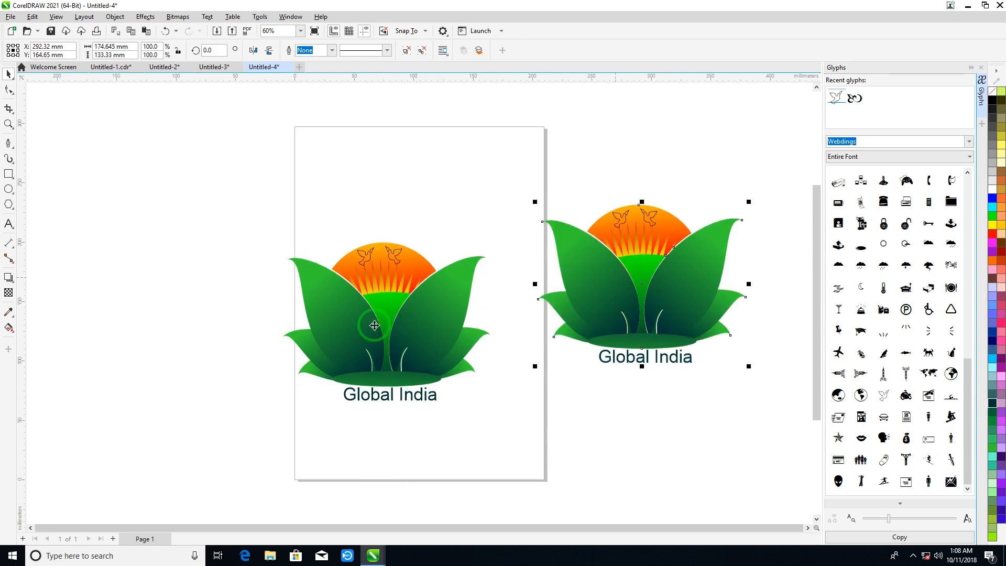
left_click_drag(374, 327, 156, 223)
left_click_drag(405, 306, 444, 171)
left_click_drag(186, 247, 194, 285)
left_click_drag(394, 202, 404, 266)
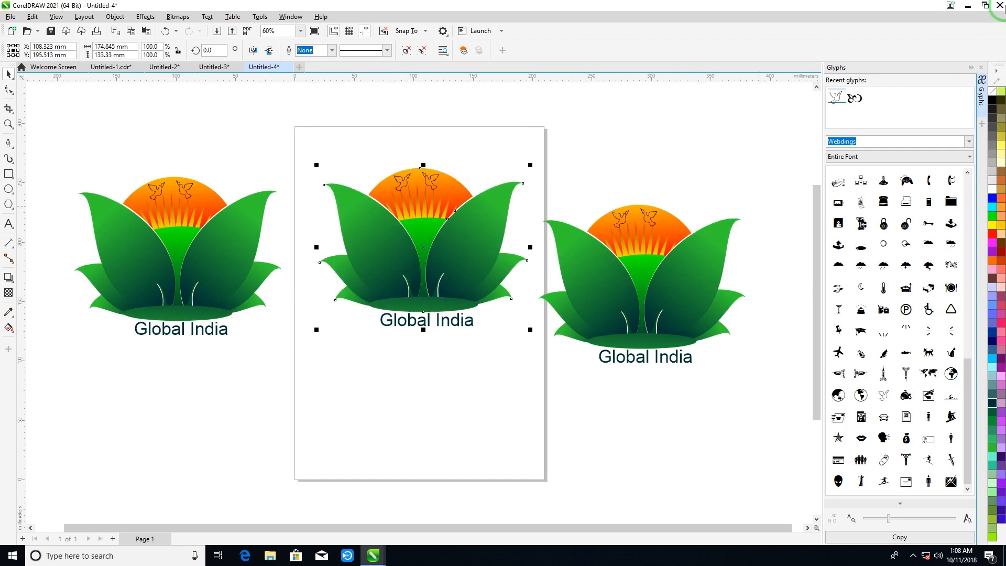
left_click(981, 67)
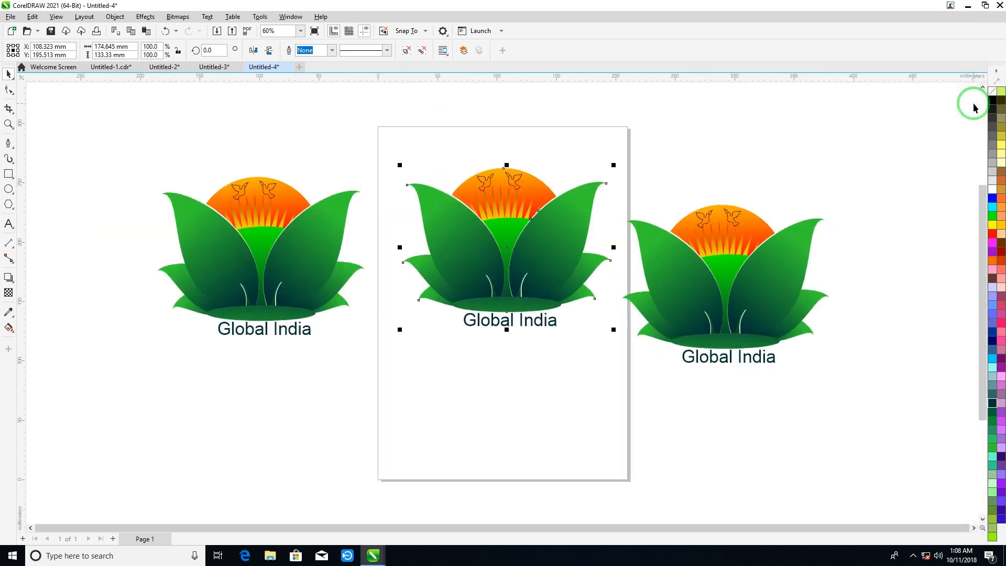